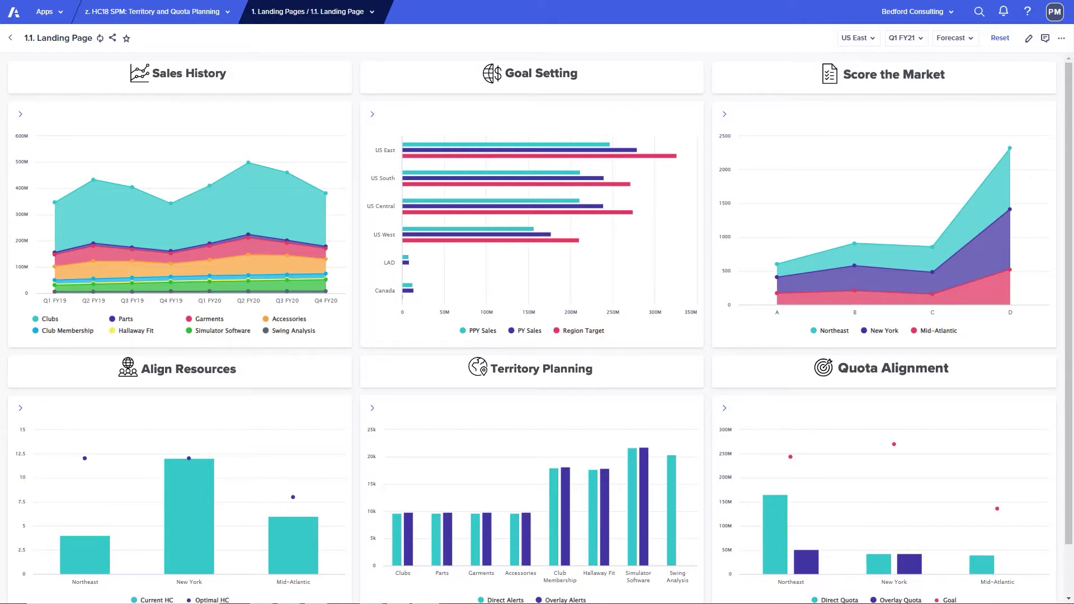
Show the Territory and Quota Planning page list from the '1. Landing Pages / 1.1. Landing Page' breadcrumb
left_click(342, 17)
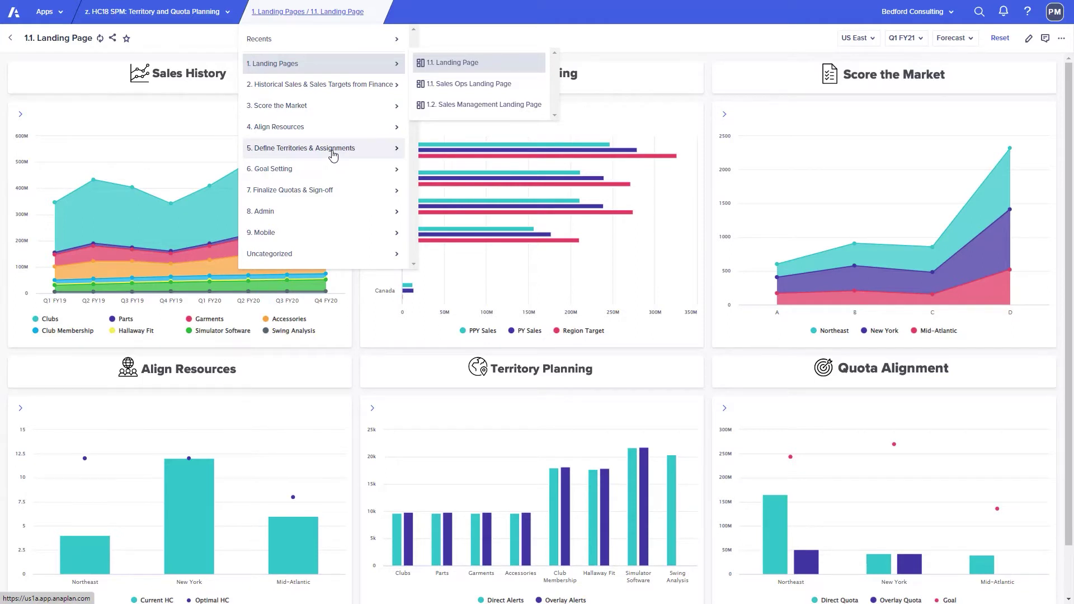
Go to the 2.1 Historical Sales page and reopen the app's page list from its breadcrumb
left_click(208, 62)
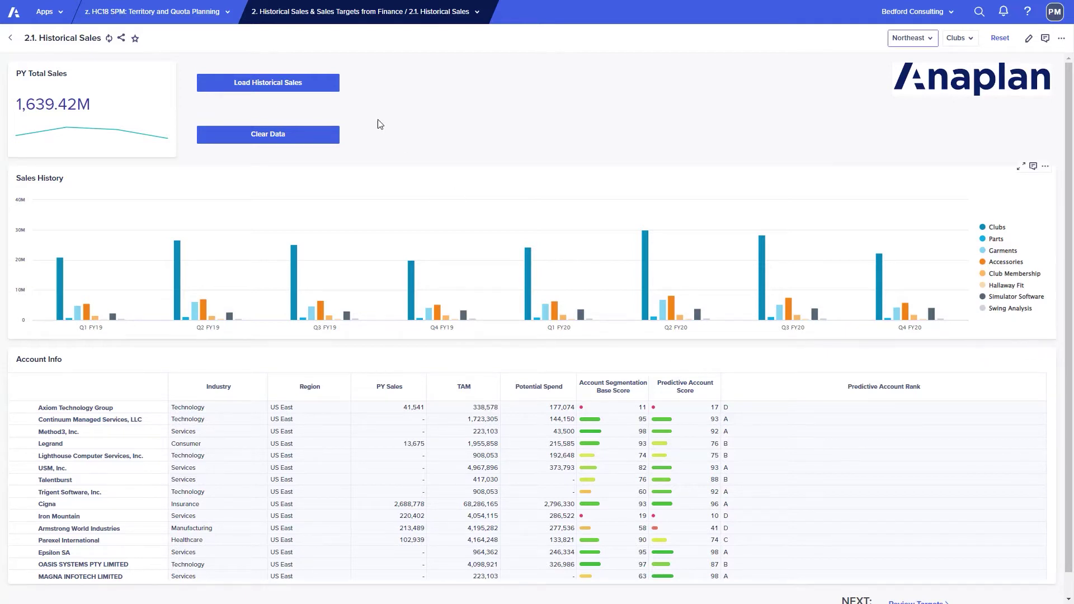
left_click(302, 12)
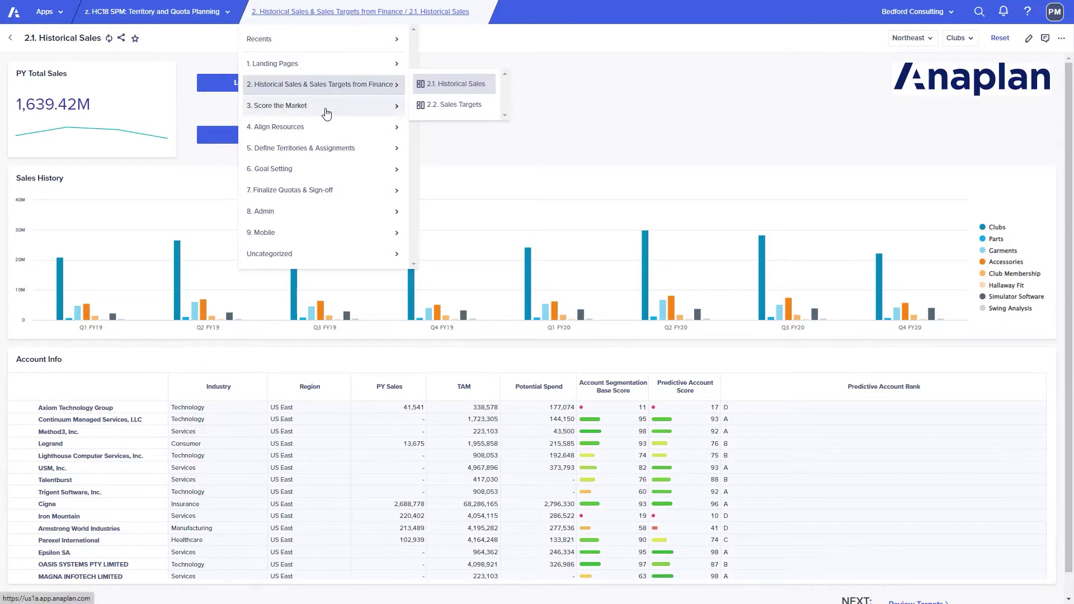
Visit 3.1 Account Analysis & Overrides under 3. Score the Market, ending back on 1.1 Landing Page
mouse_move(330, 105)
left_click(456, 108)
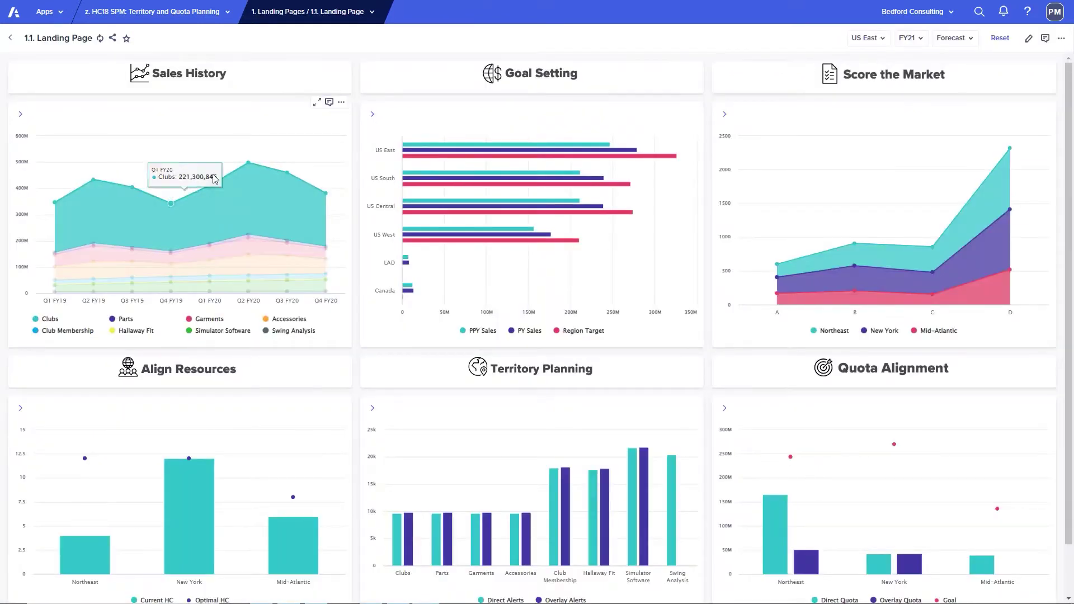
left_click(373, 118)
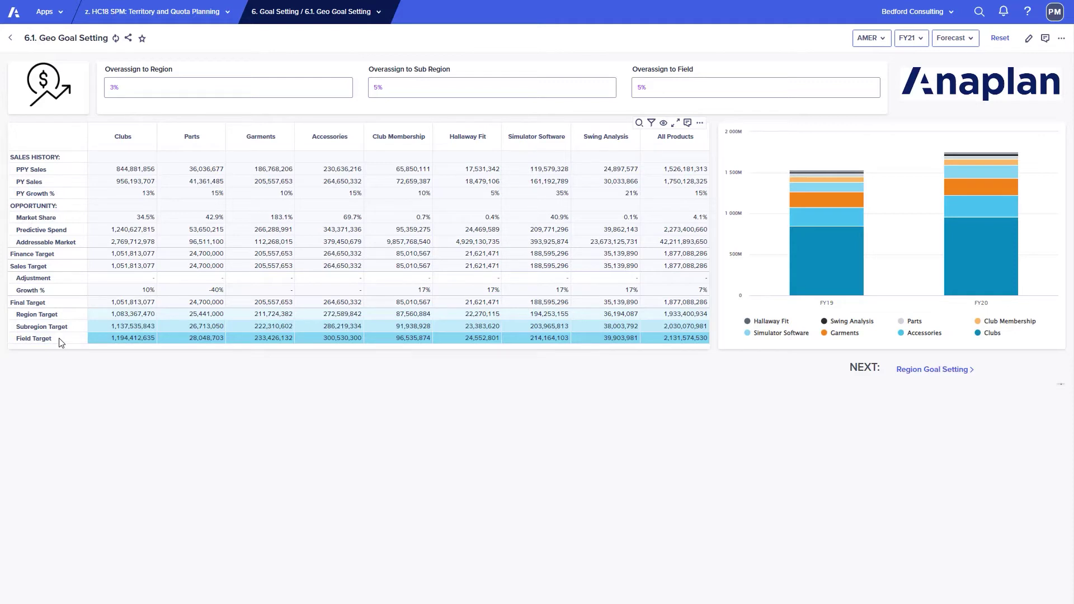
left_click(934, 371)
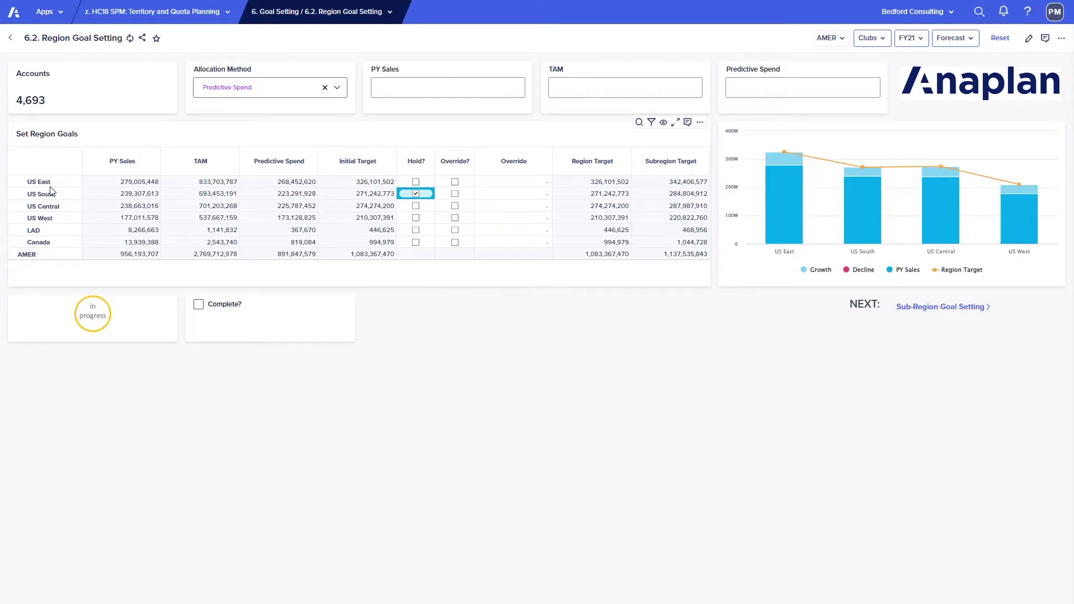
left_click(934, 307)
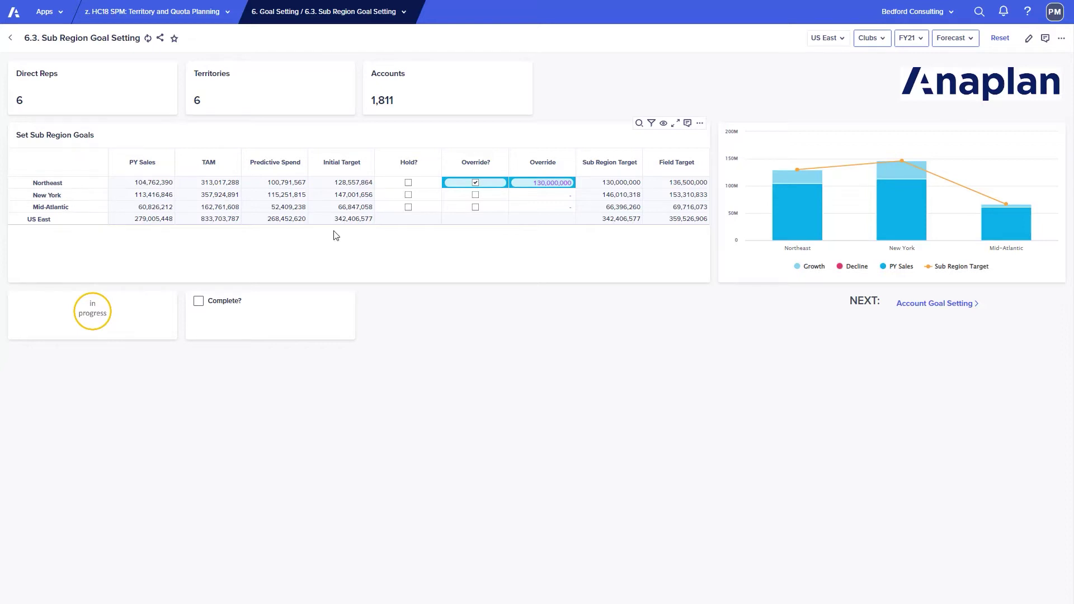
left_click(915, 304)
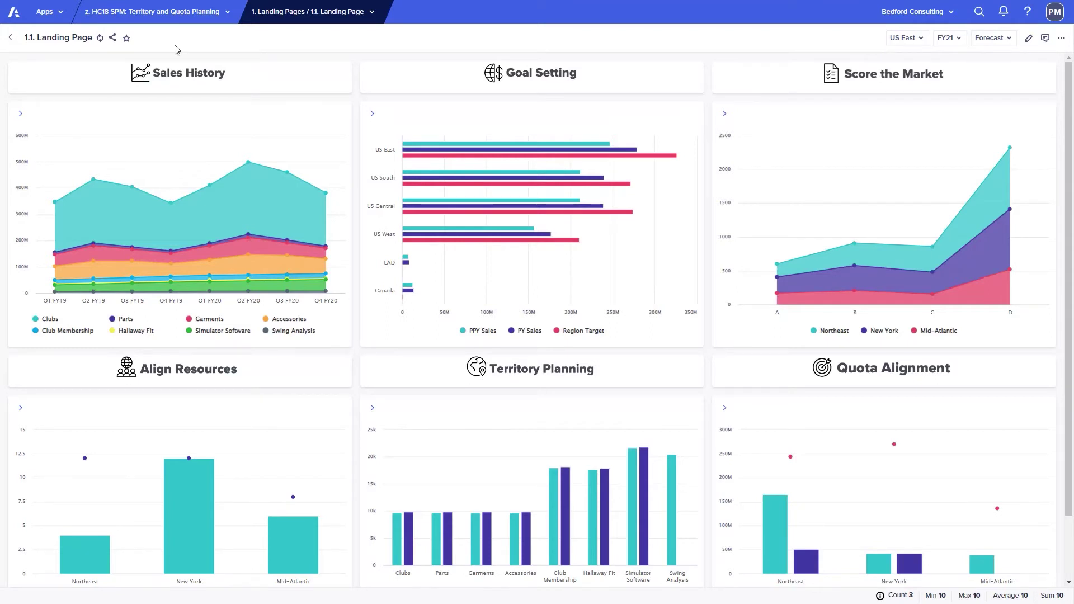
left_click(329, 16)
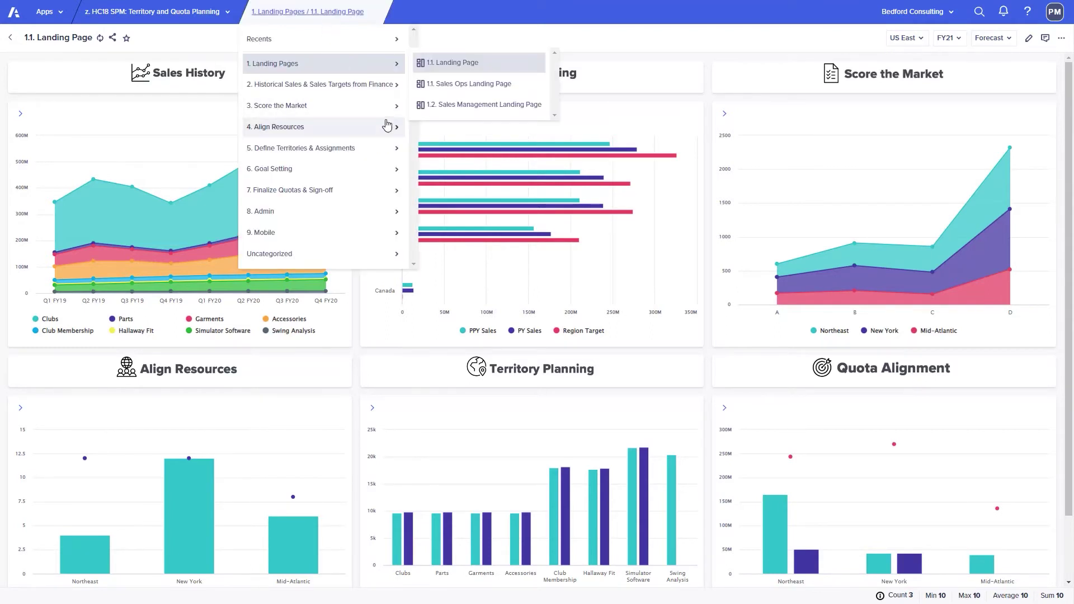
mouse_move(392, 132)
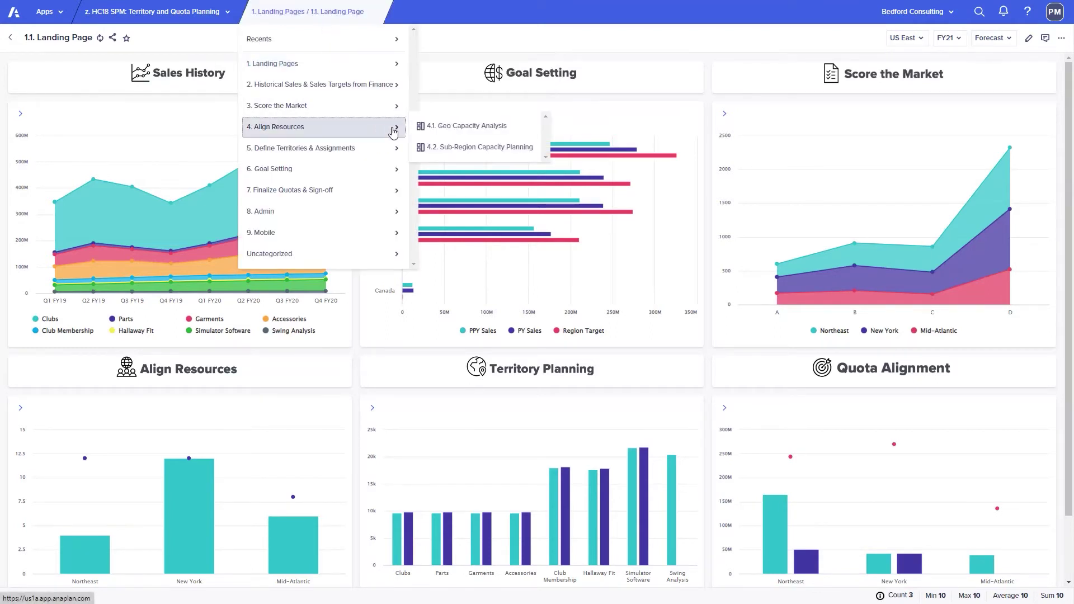
left_click(447, 134)
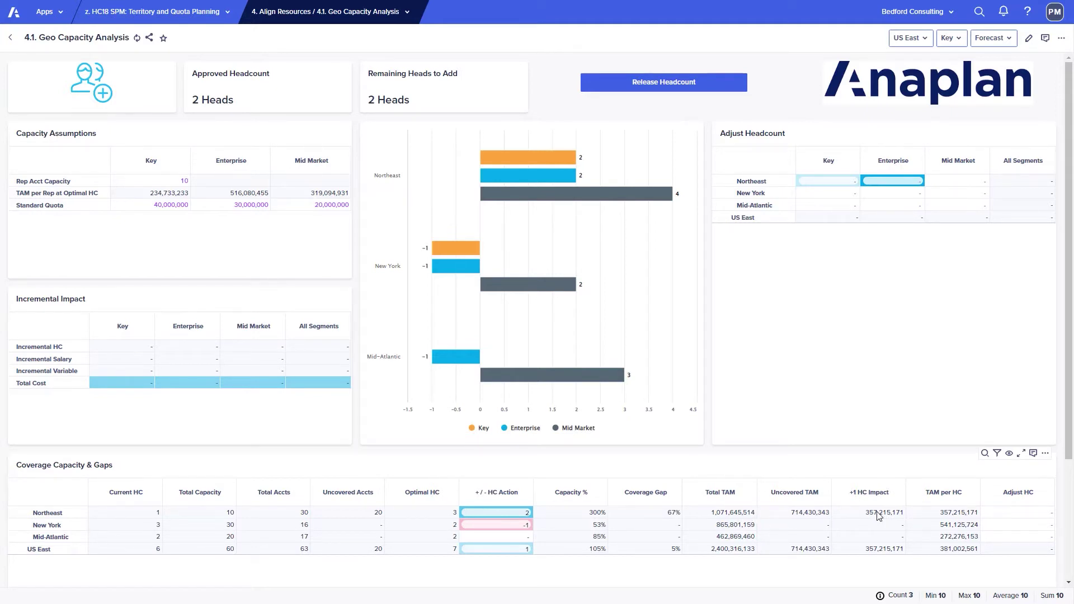
left_click(1014, 513)
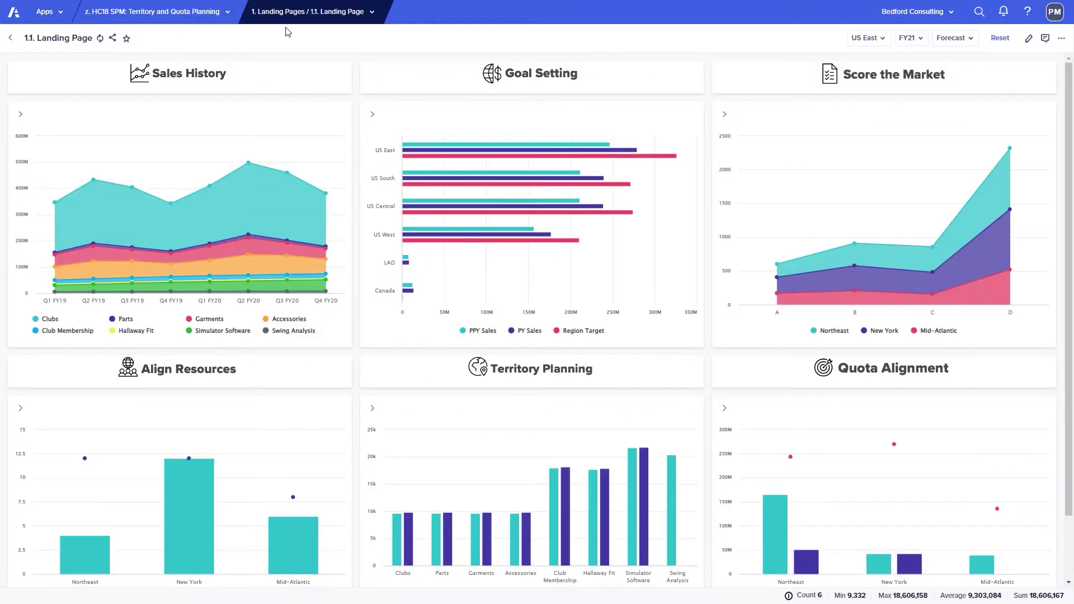
Open 5.1 Key Account Assignment under 5. Define Territories & Assignments and view the first two reps' accounts
left_click(312, 22)
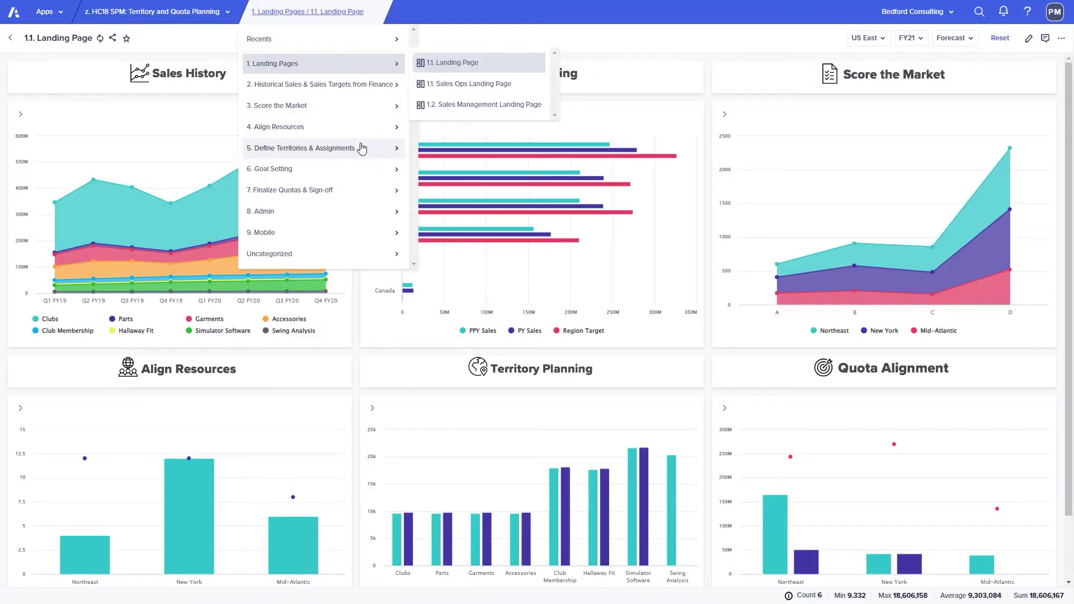
mouse_move(362, 153)
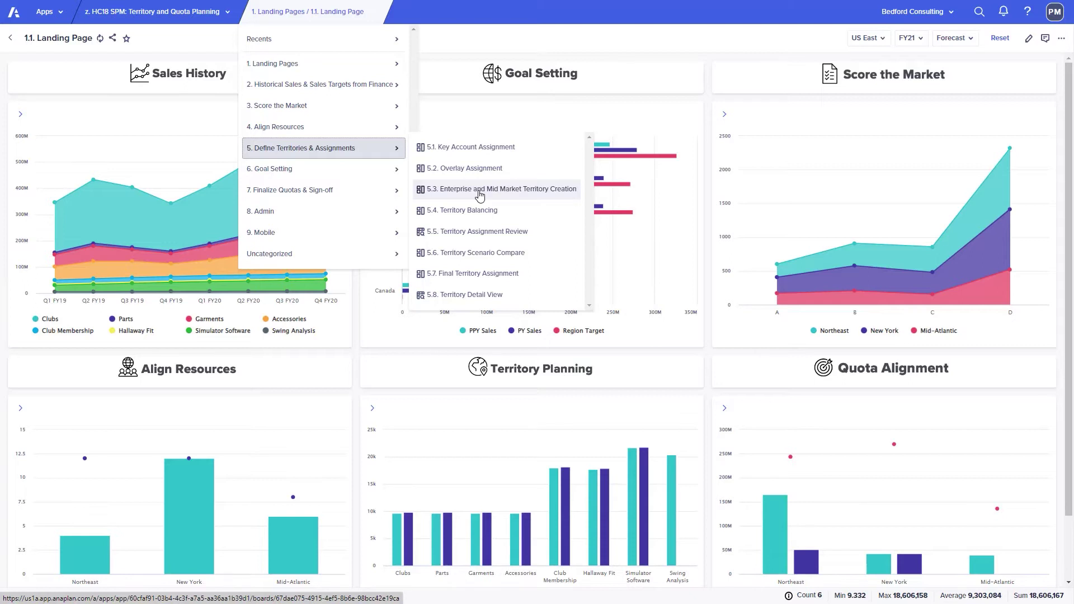
left_click(486, 155)
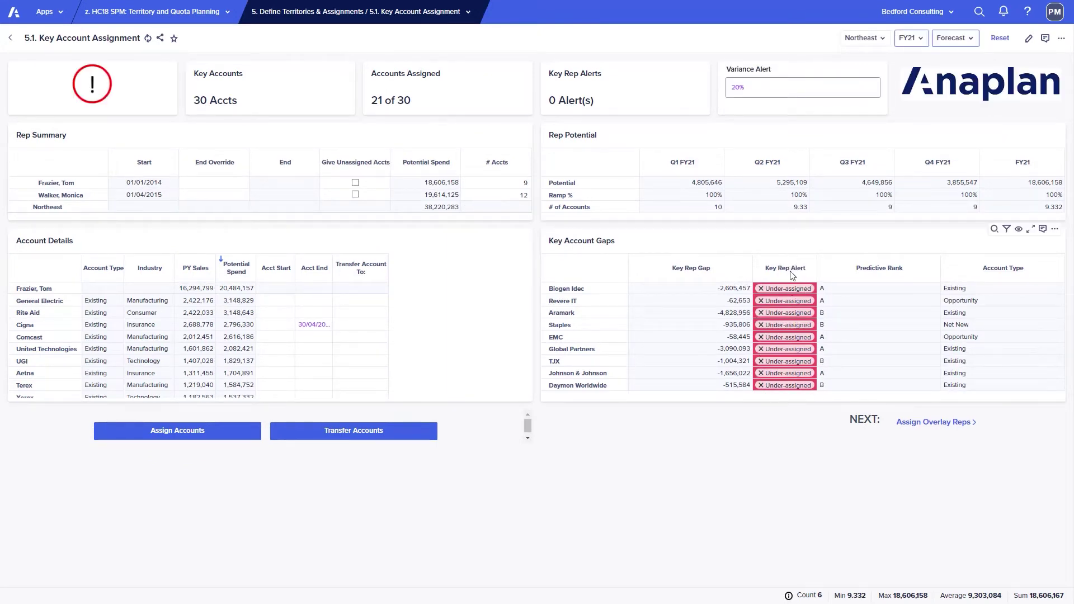
left_click(69, 184)
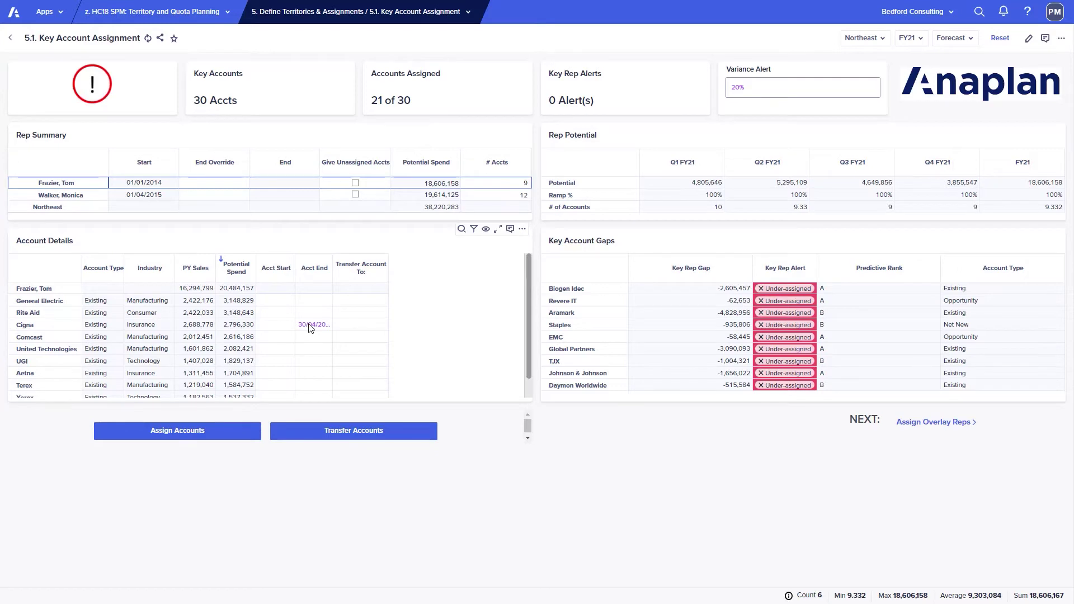
left_click(79, 197)
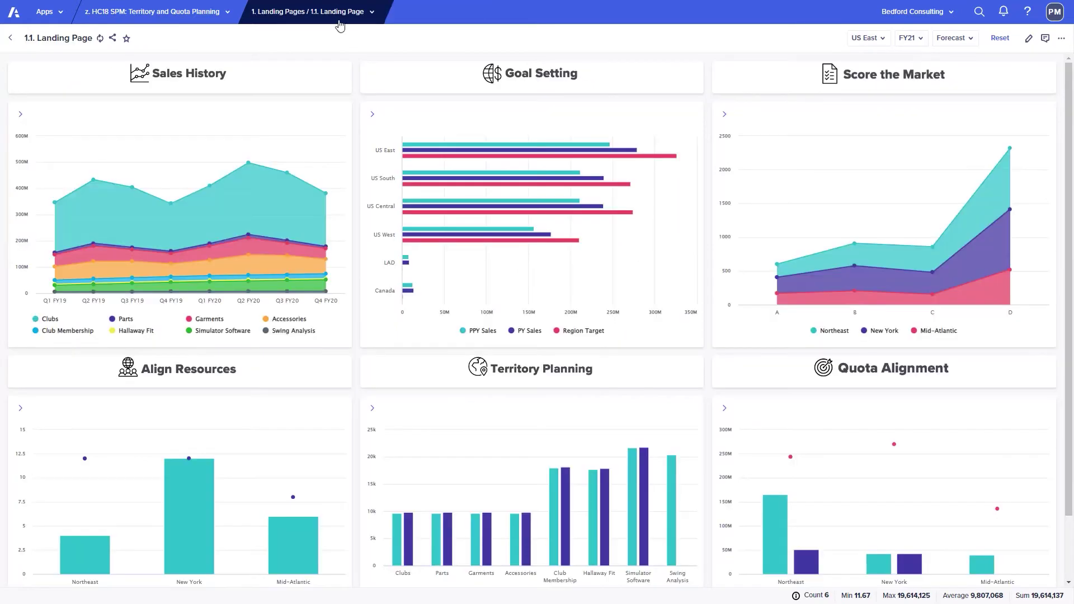
Switch to SPM - Incentive Compensation Management (v3) and its 0.0 Command Center via the Apps menu
left_click(338, 13)
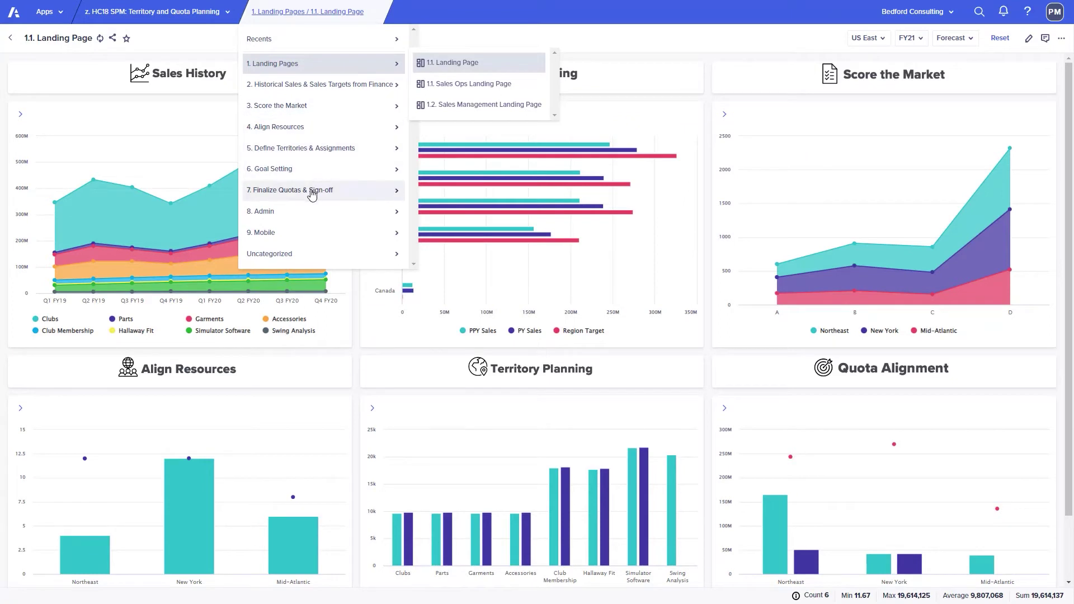
mouse_move(312, 194)
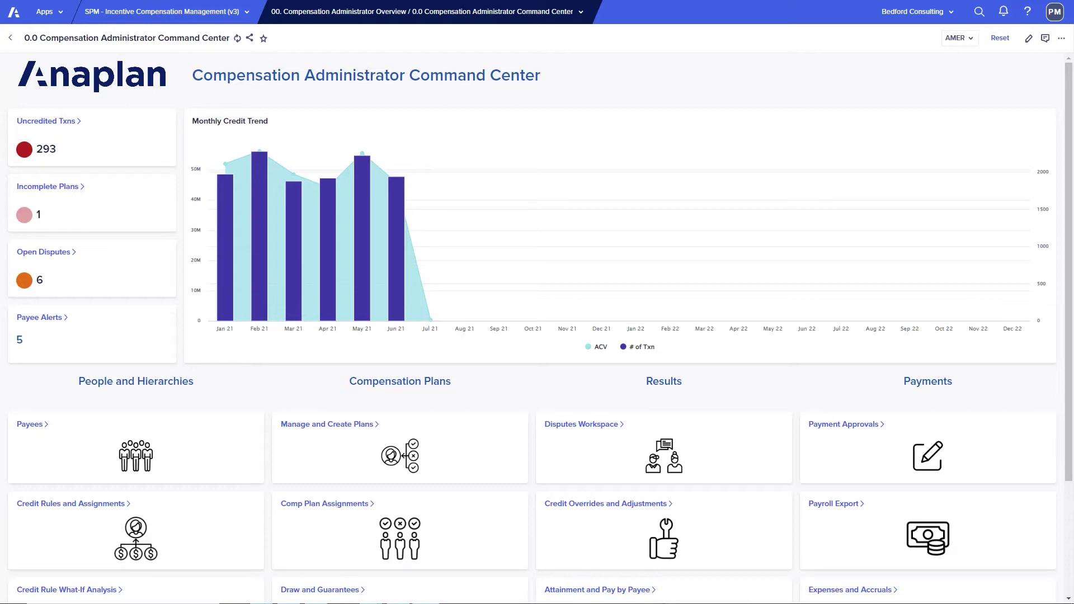
Scroll down the Command Center to the Payees tile for the 1.0 Payee Summary Dashboard
scroll(959, 427, "down", 3)
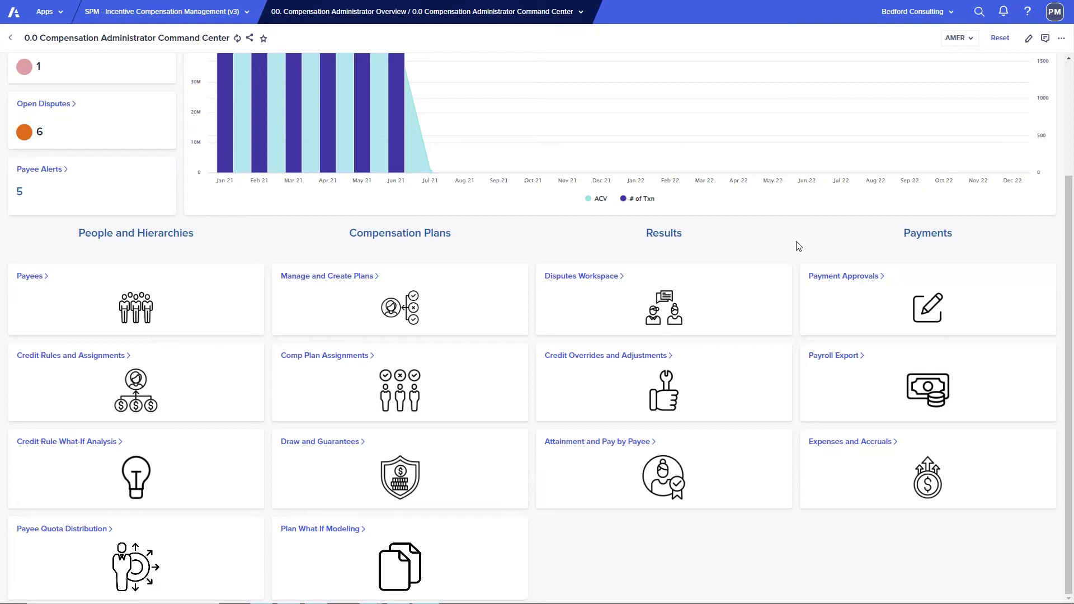
scroll(798, 246, "down", 1)
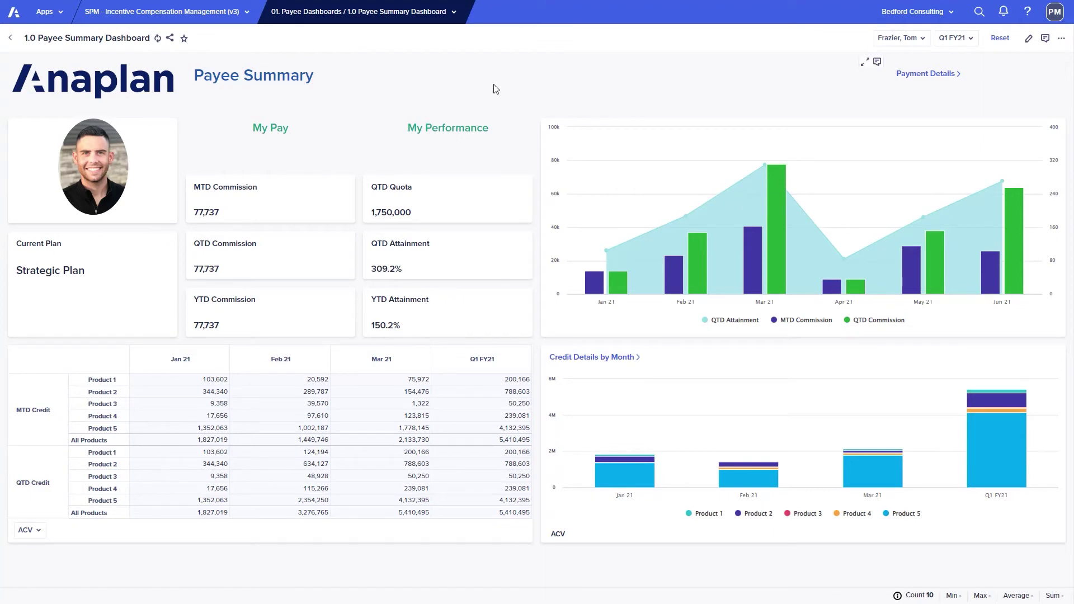
Go to 05. Plan Administration > 5.1 Create and Manage Compensation Plans
left_click(954, 41)
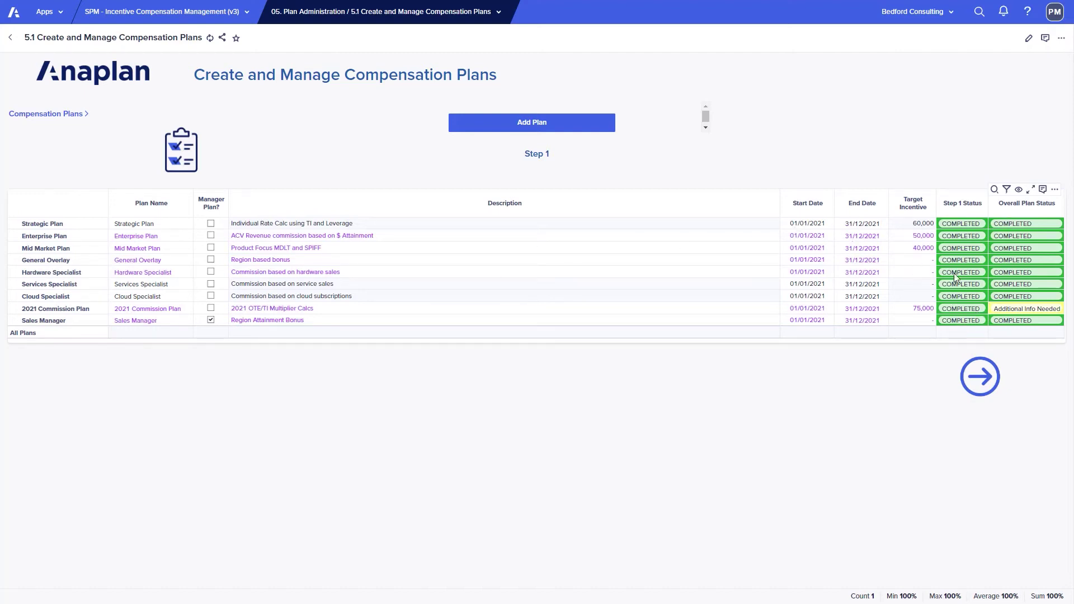
Select the Strategic Plan and advance through 5.2 Add Plan Components to 5.3 Add Rate Table and Test Calculation
left_click(30, 226)
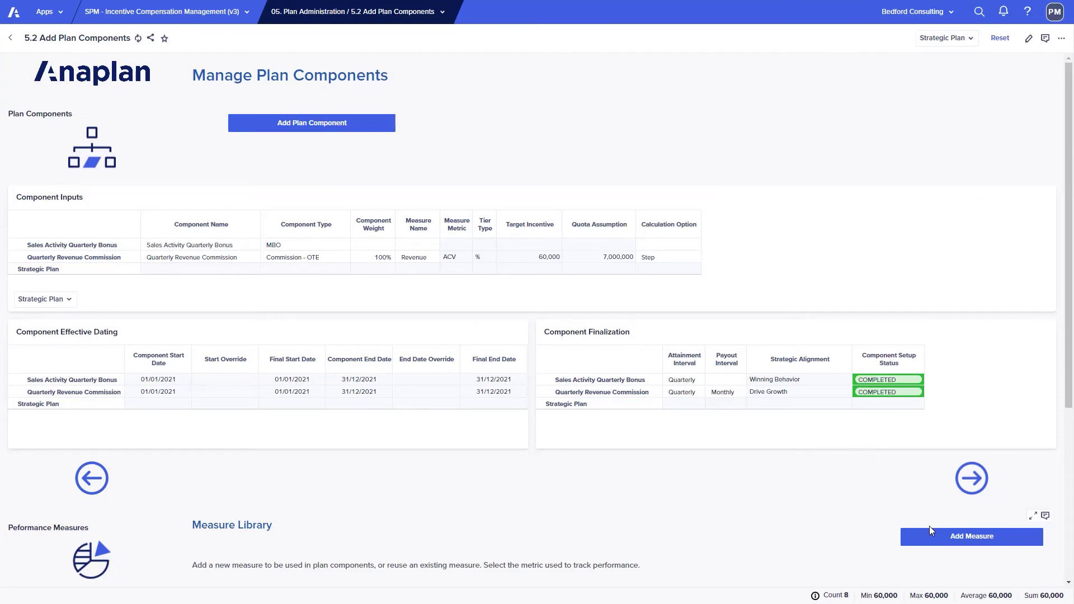
scroll(454, 469, "down", 4)
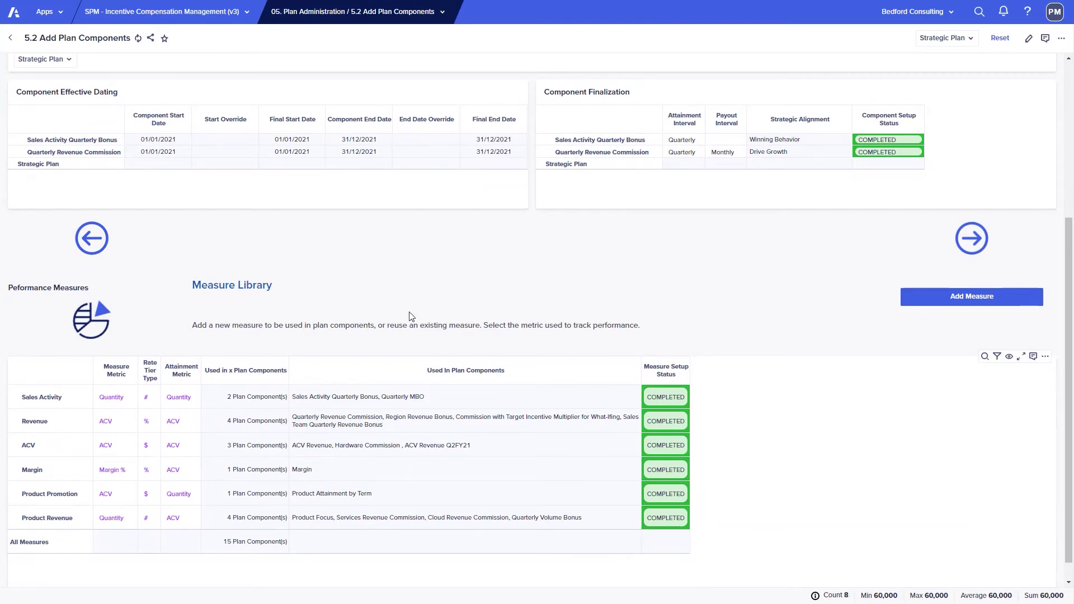
scroll(889, 348, "up", 4)
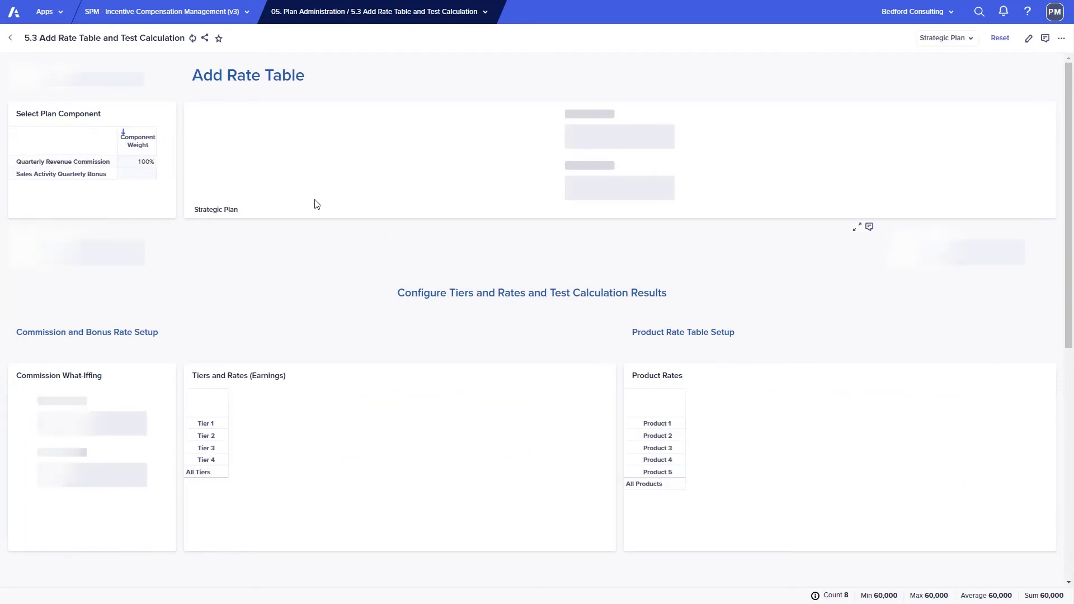
Select Quarterly Revenue Commission and set its Bookings/Units what-if value to 7,000,000
left_click(37, 163)
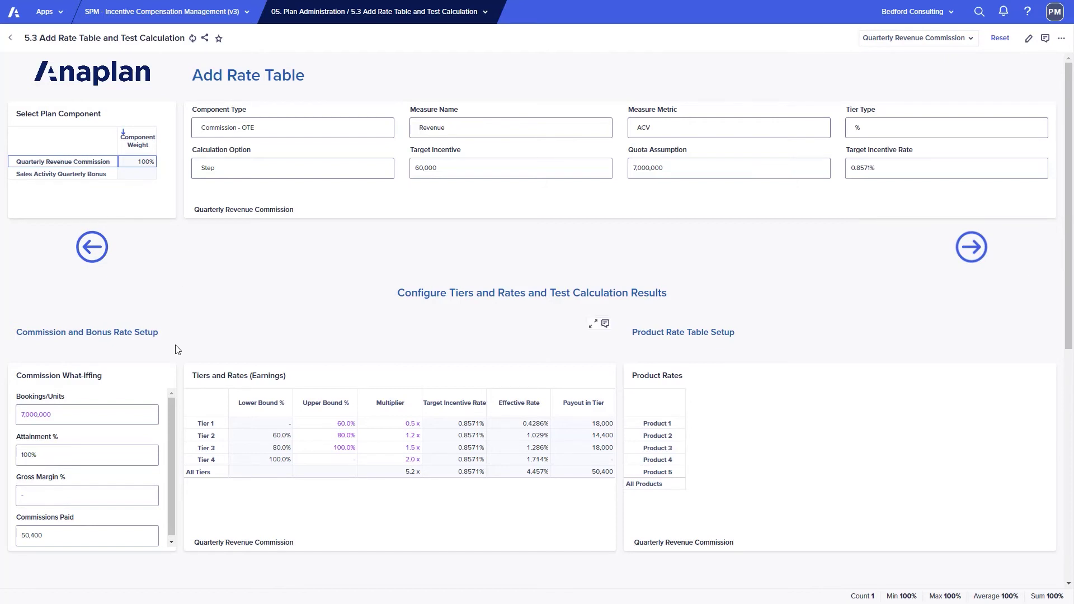
left_click(75, 412)
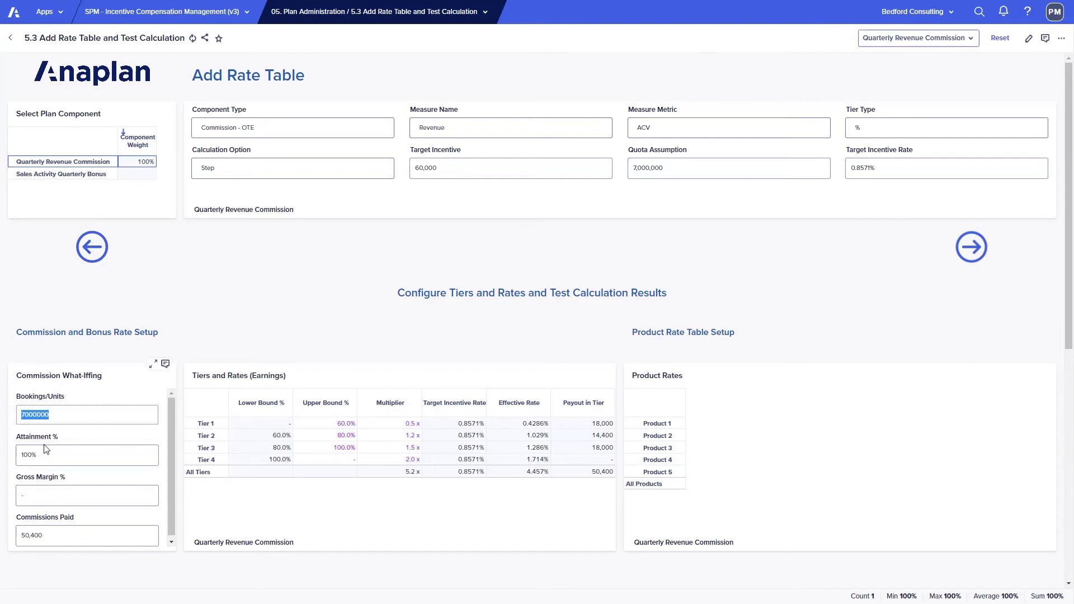
left_click(95, 396)
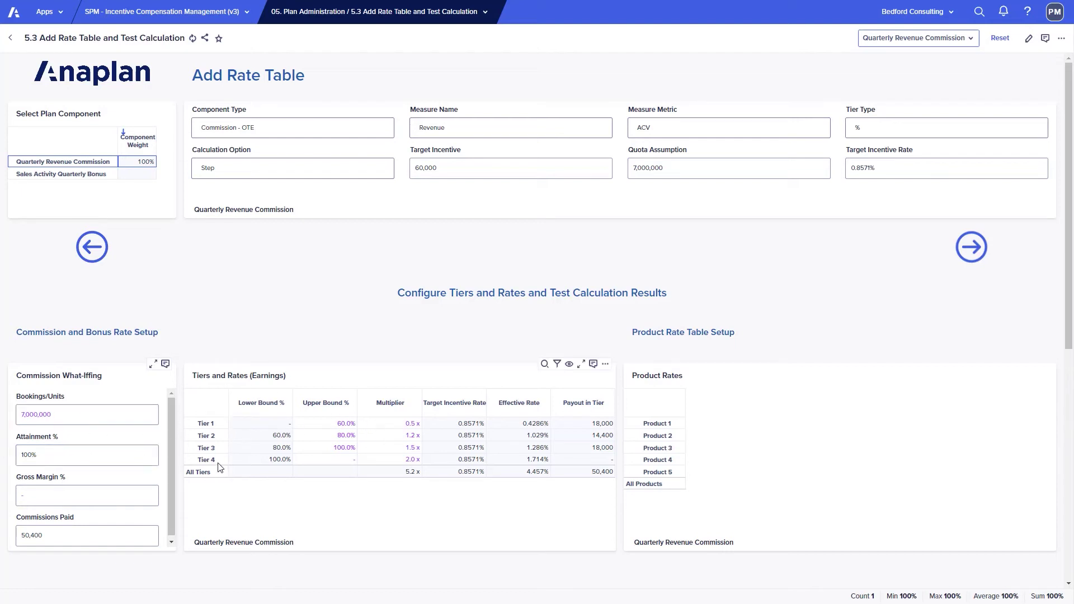
Replace Tier 1's 60% upper bound with 0.5
left_click(341, 424)
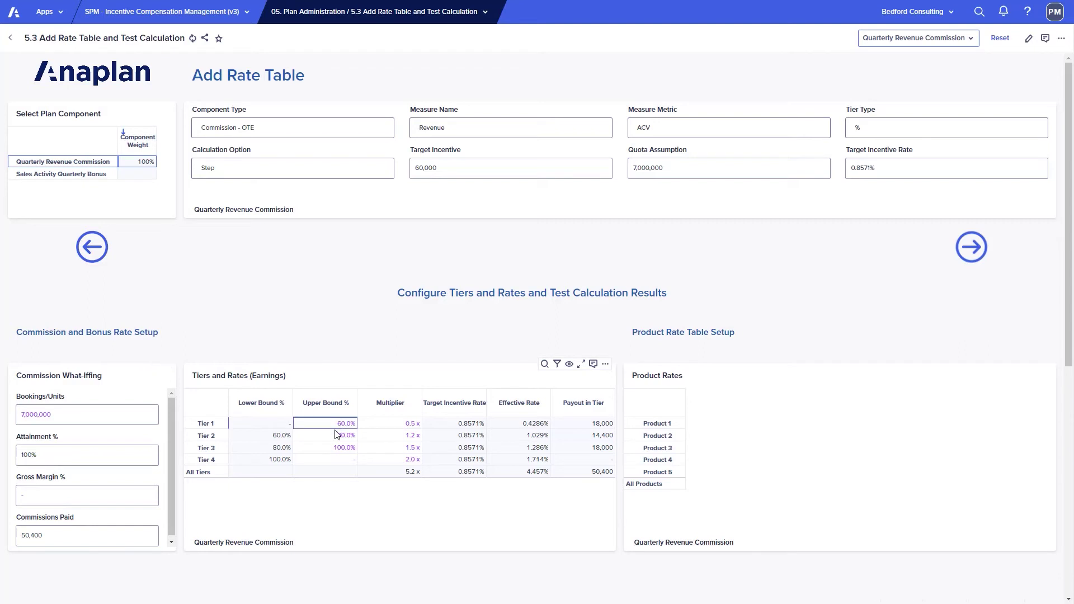
double_click(334, 425)
key("ctrl+a")
type("0.5")
key("Return")
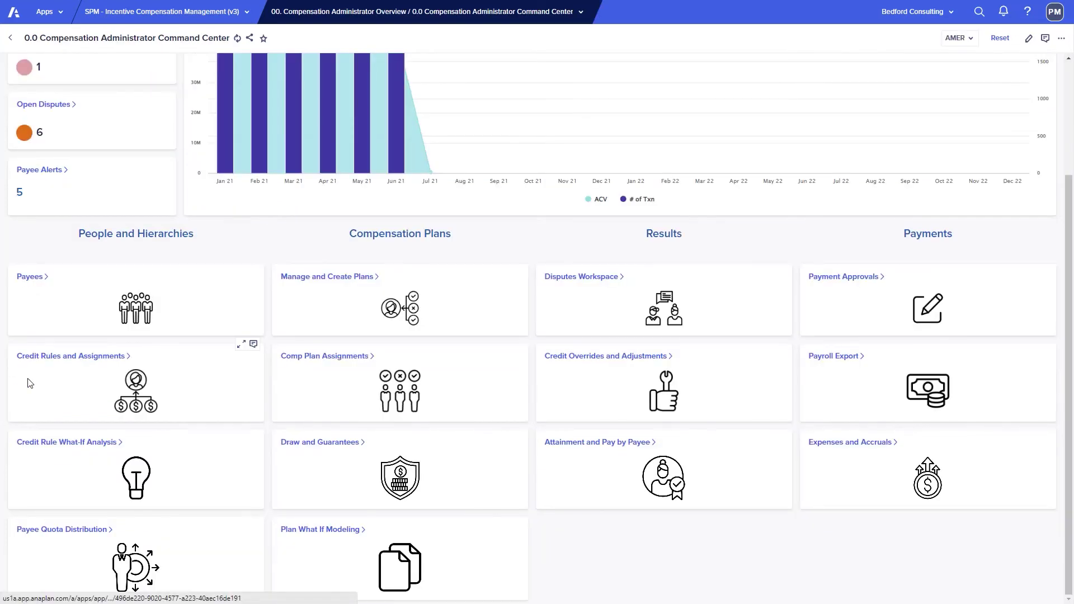
Open Credit Rules and Assignments, enlarge the Payees panel, and show the General Overlay payee's Northeast product rules
left_click(67, 357)
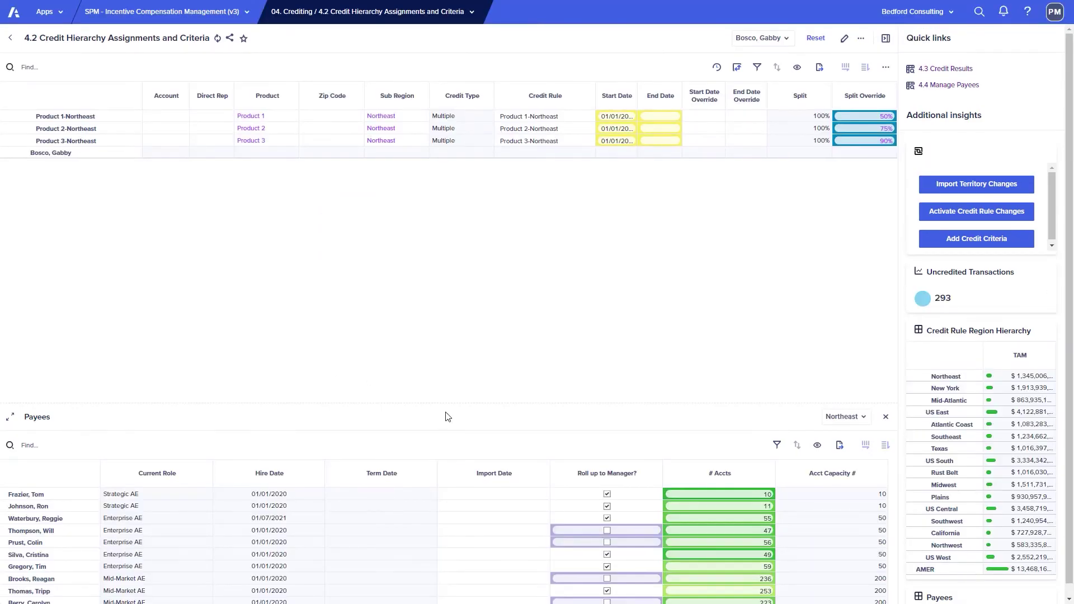
left_click_drag(447, 403, 455, 315)
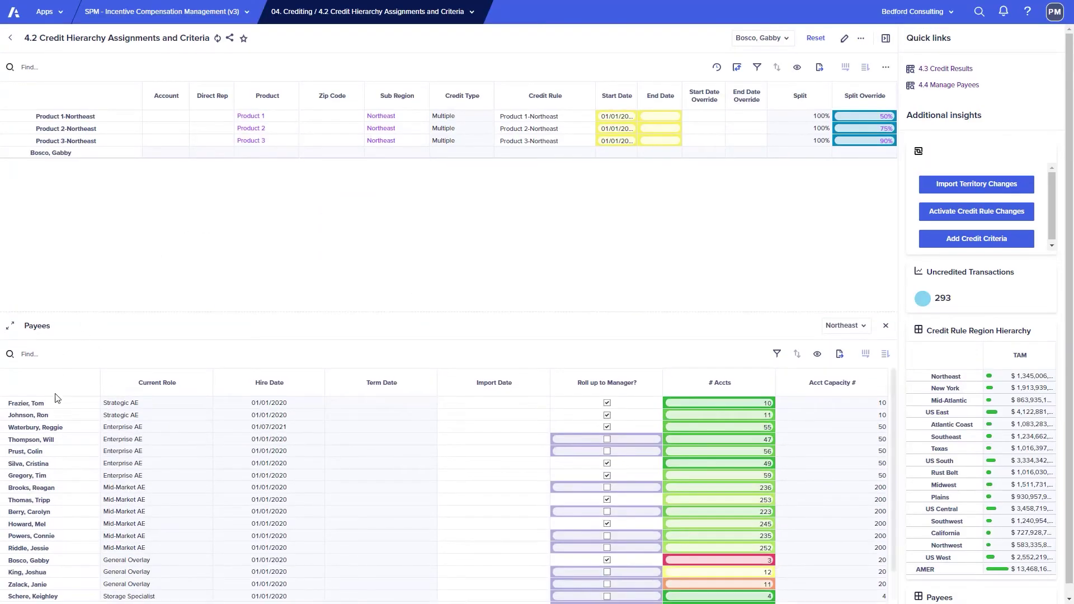
left_click(44, 404)
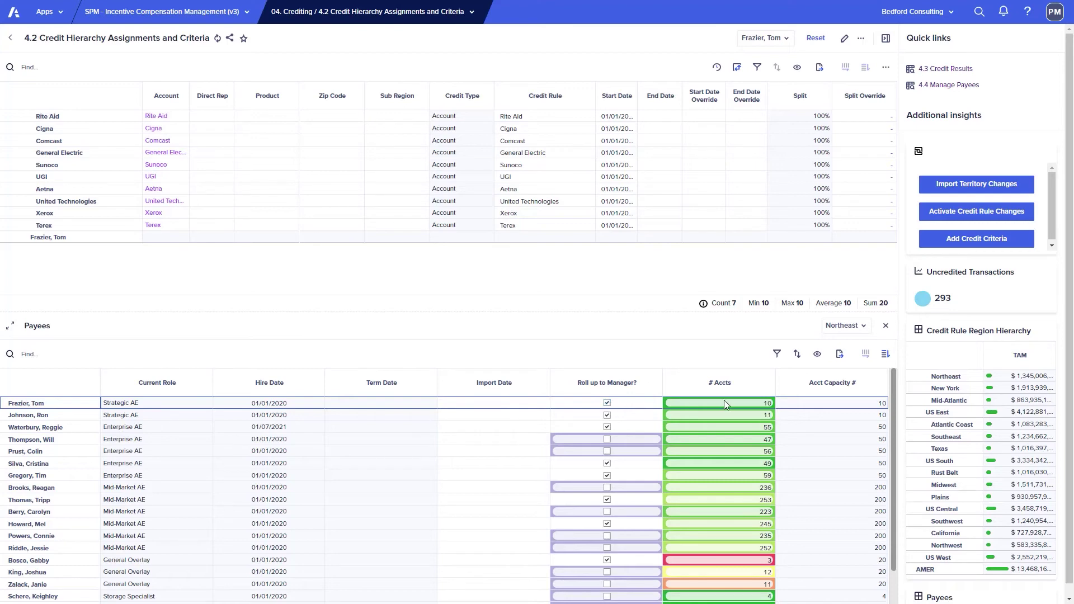
scroll(55, 506, "down", 1)
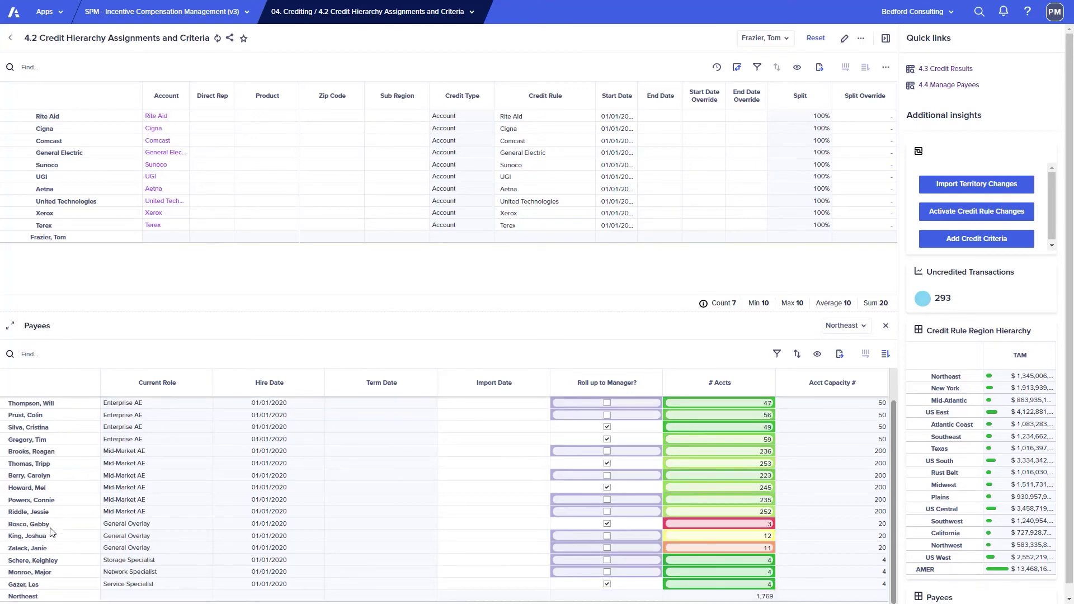
left_click(82, 527)
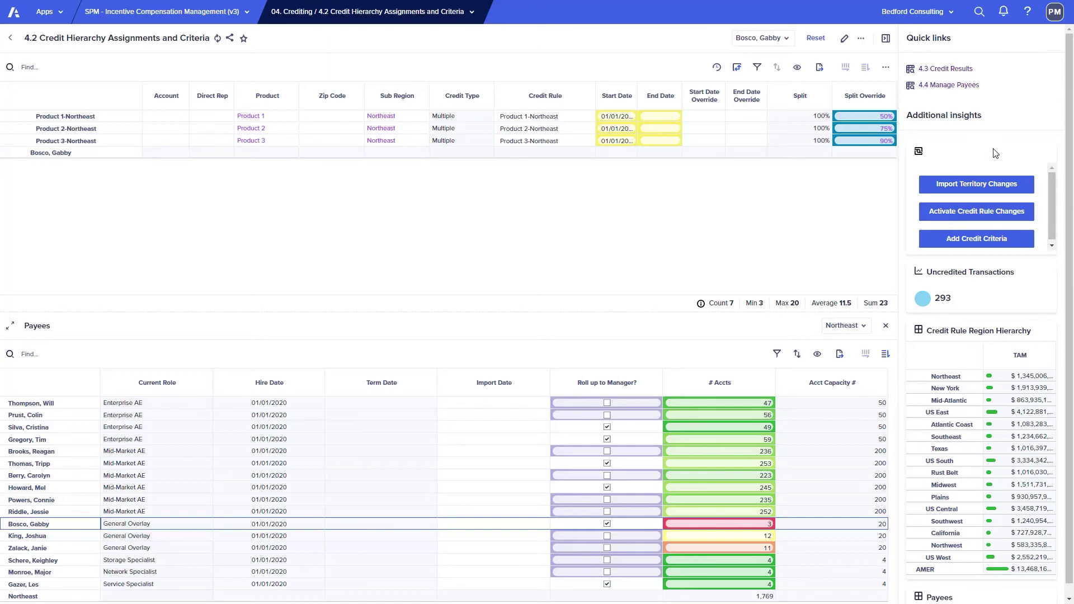
key("alt+Left")
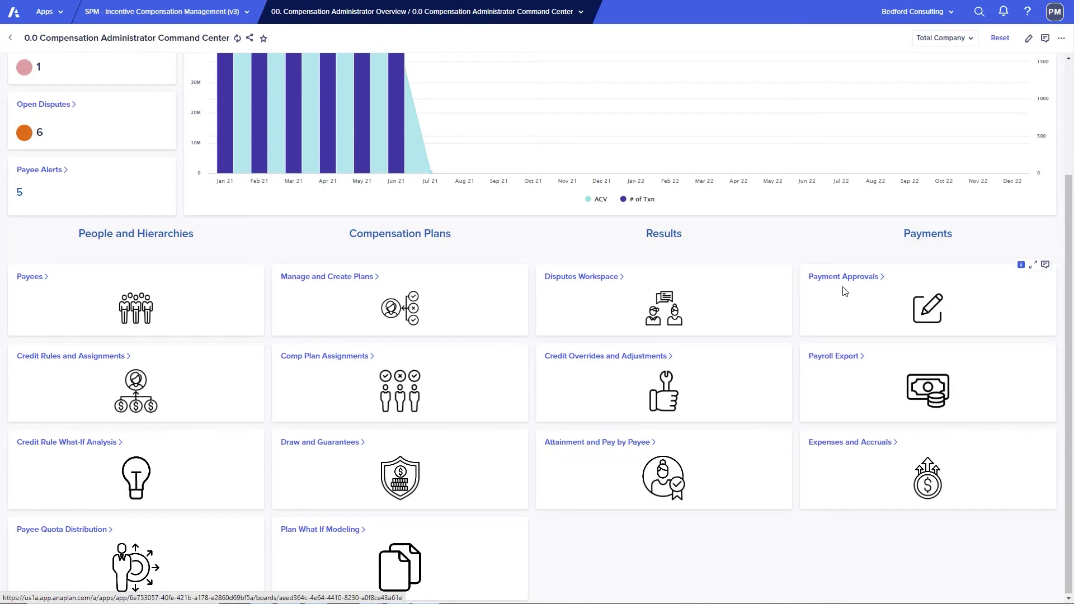
left_click(850, 280)
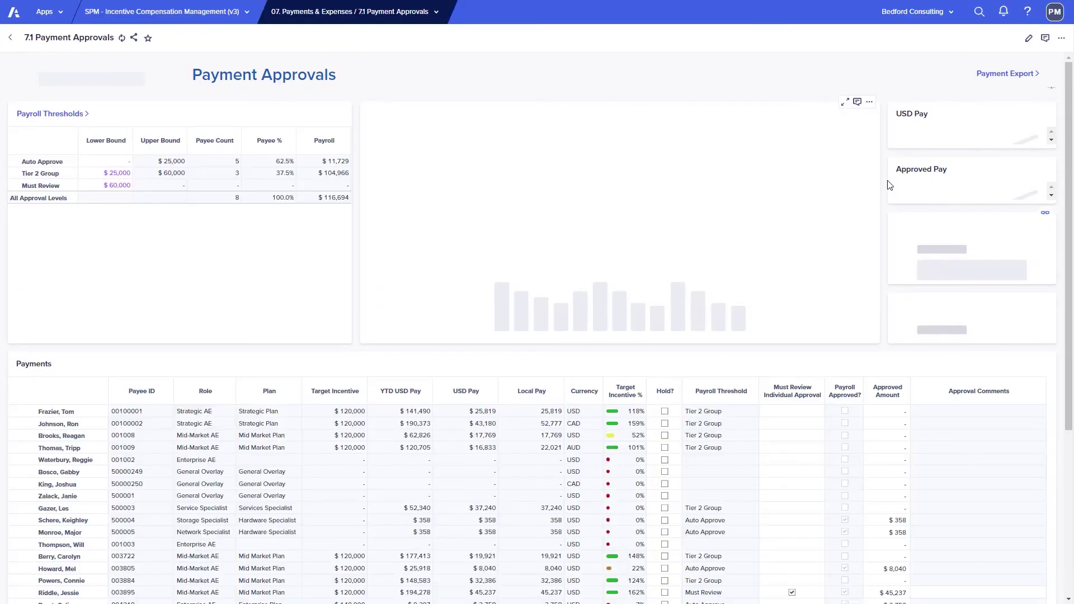
left_click(930, 40)
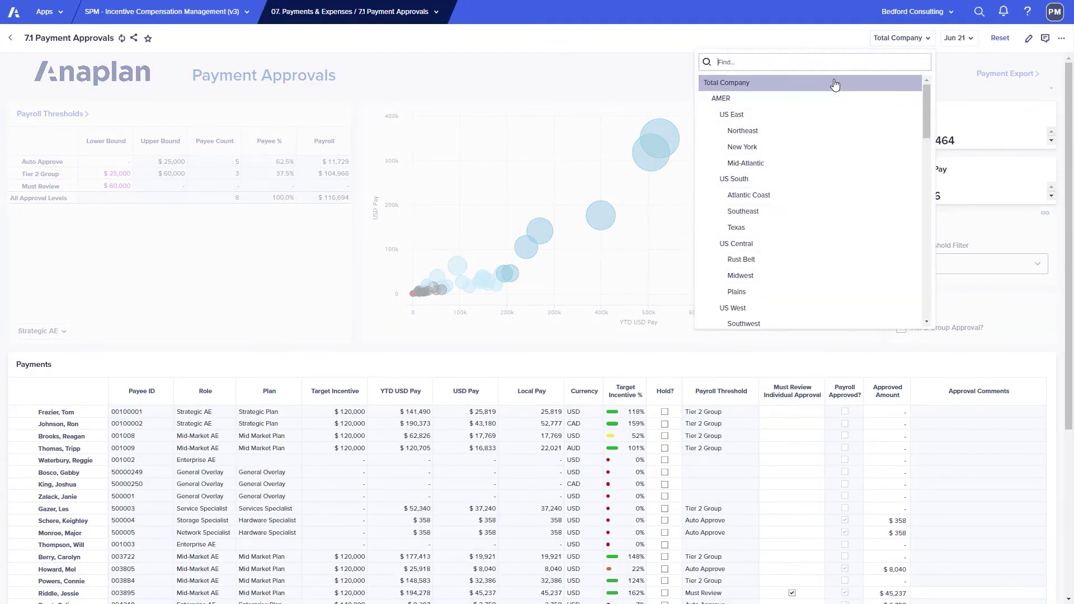
left_click(778, 82)
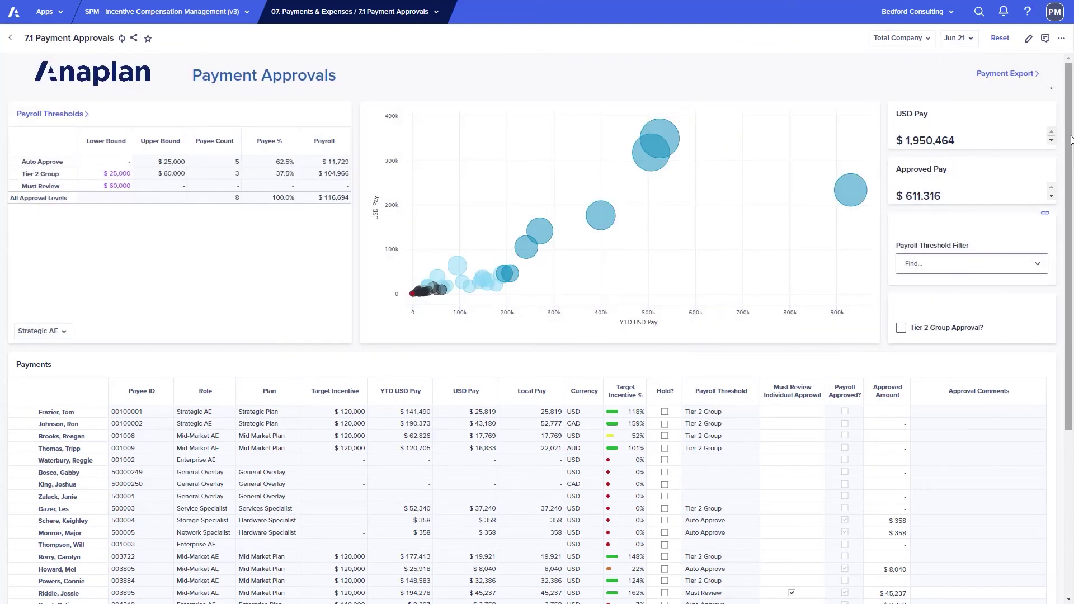
left_click_drag(1070, 142, 1071, 232)
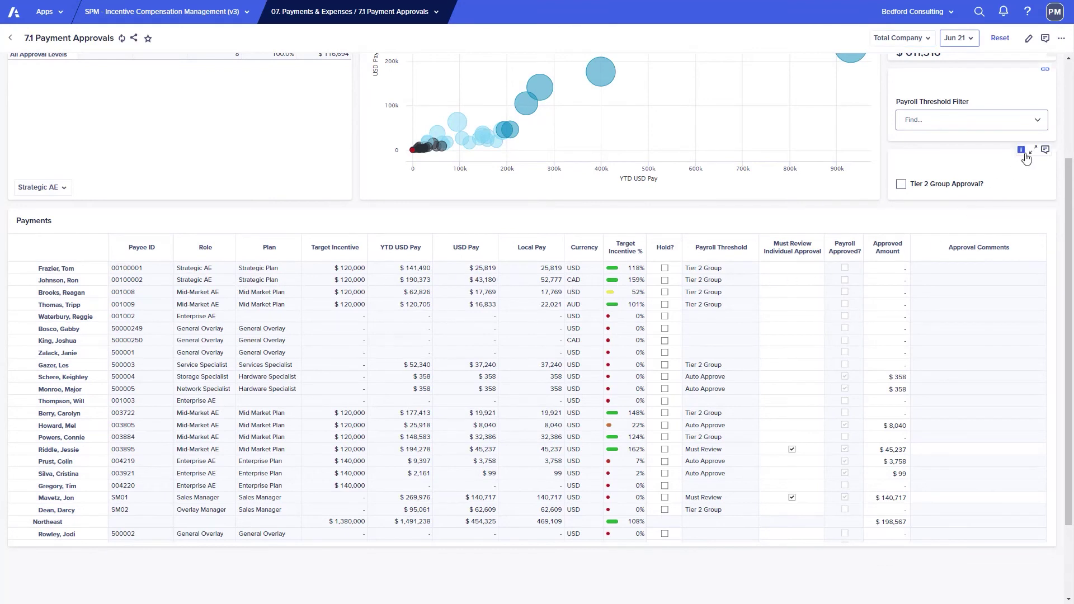
left_click(1039, 119)
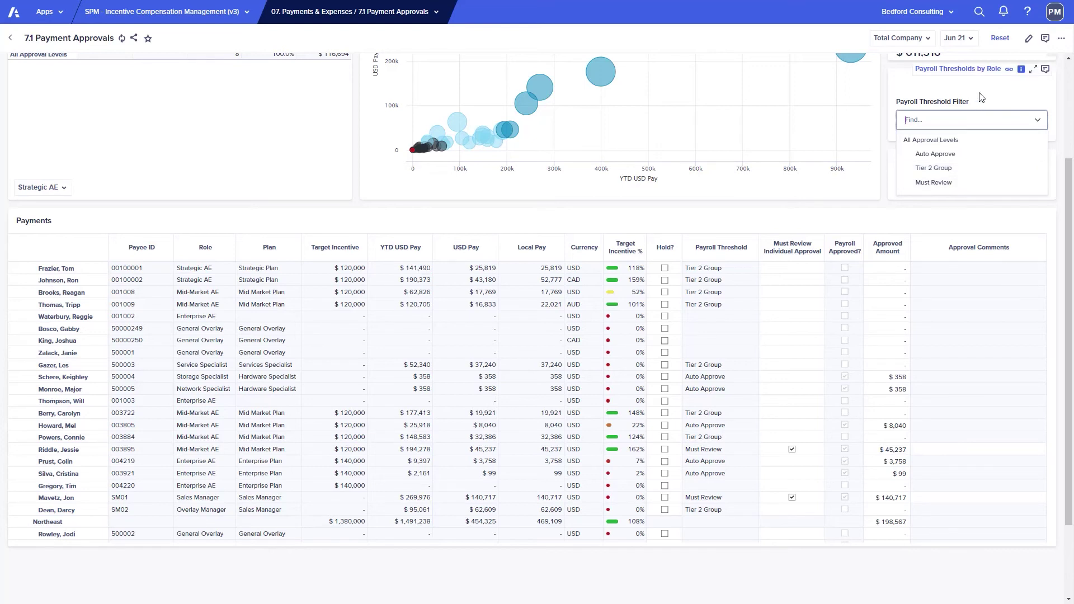
left_click(983, 69)
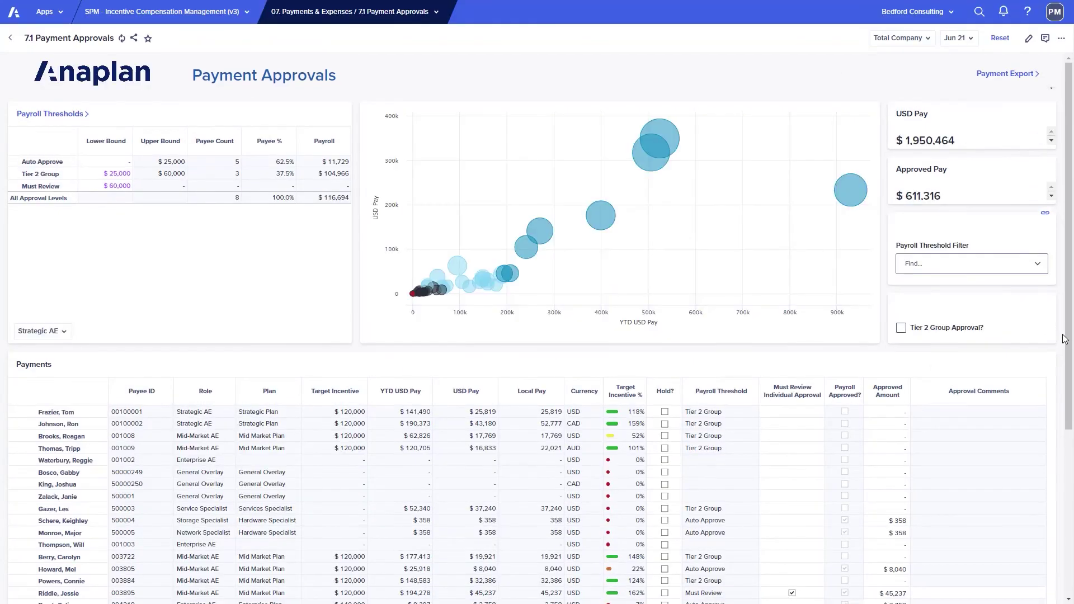
Set the Payroll Threshold Filter to Must Review and tick Hold? on the 774% Mid-Atlantic payment
scroll(1010, 205, "down", 2)
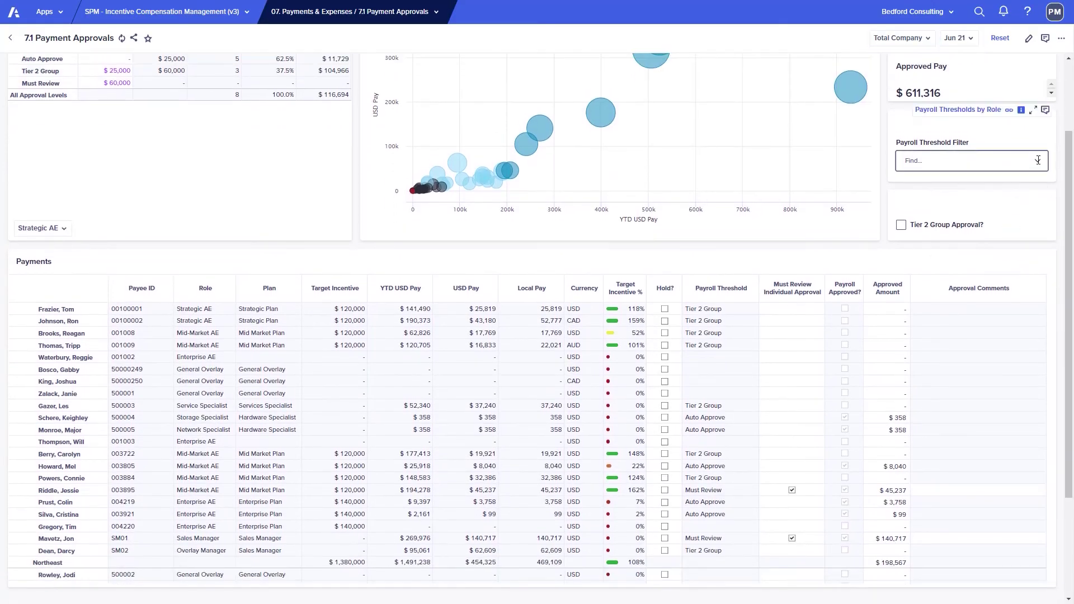
left_click(968, 161)
left_click(933, 224)
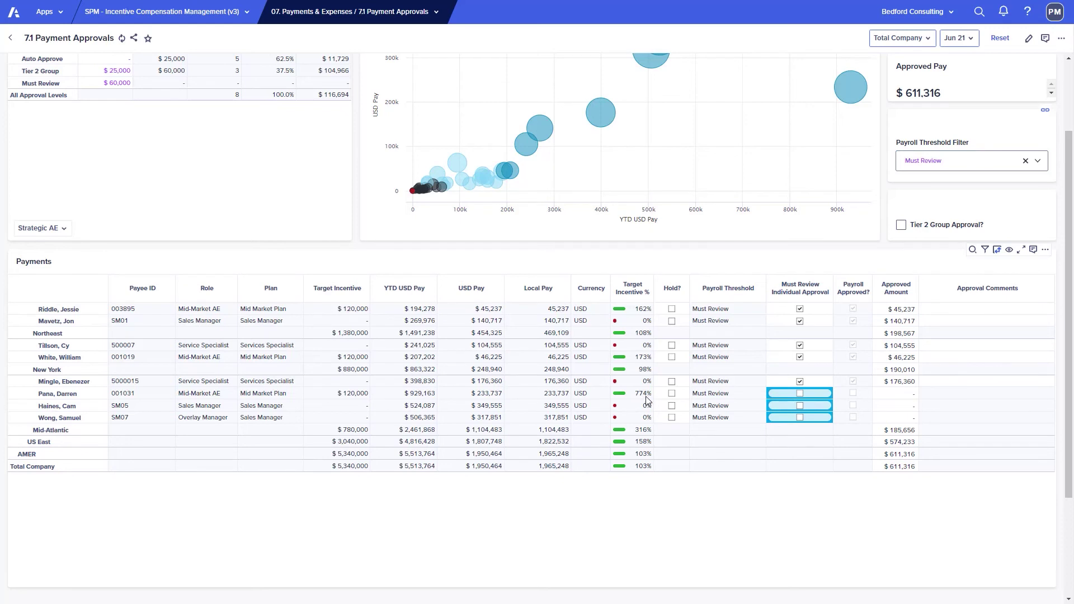
left_click(672, 393)
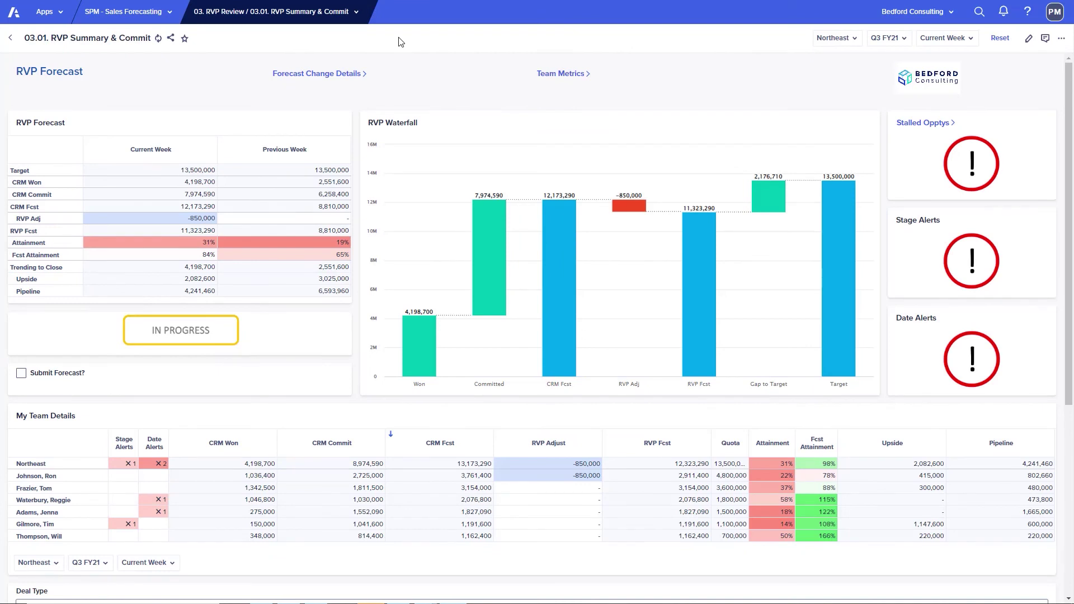
left_click(335, 16)
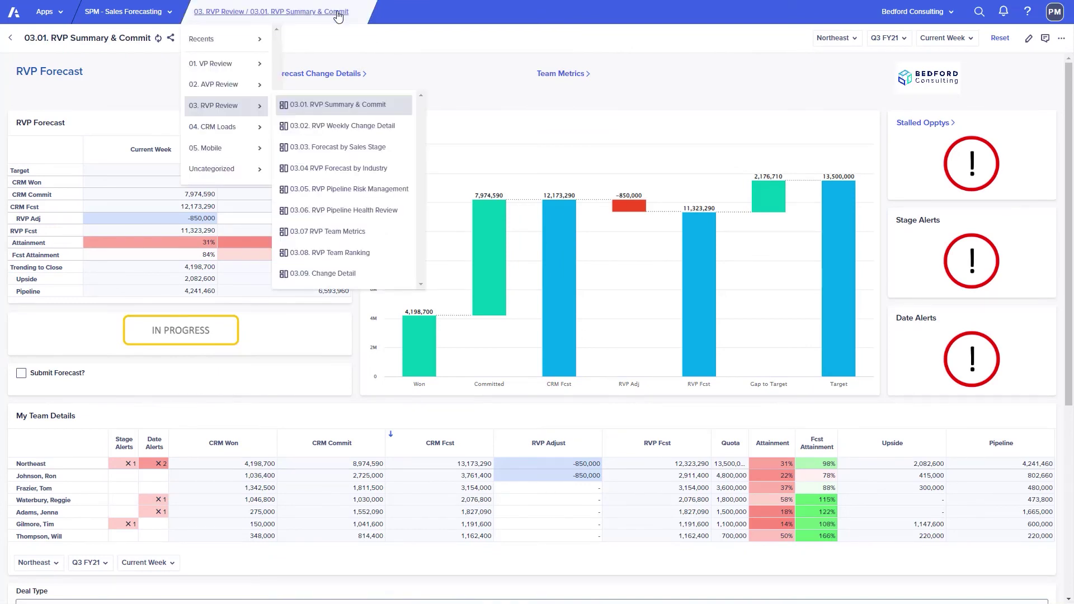
left_click(338, 106)
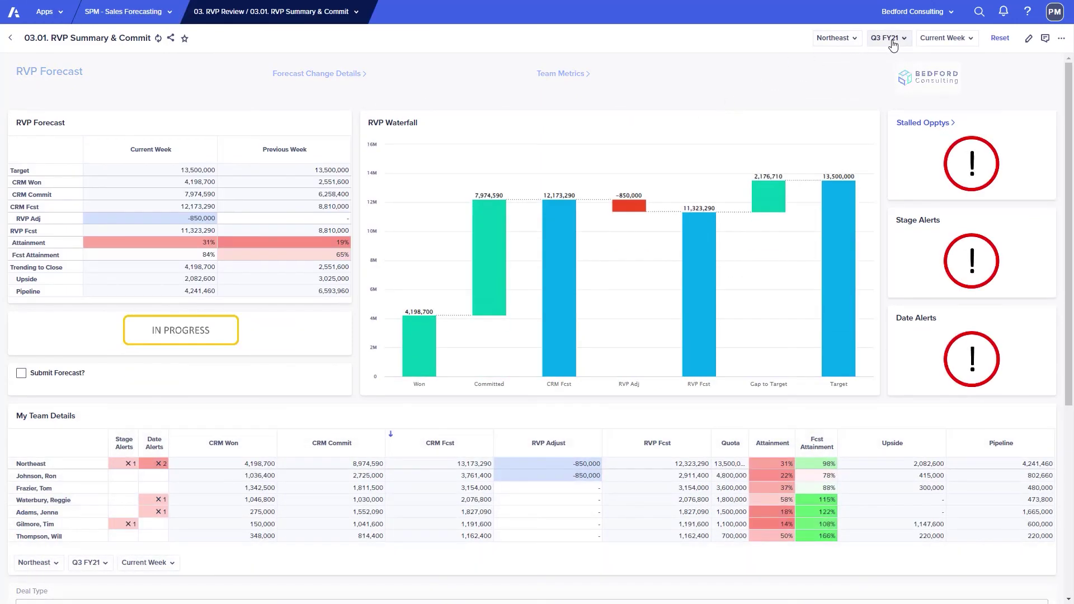
left_click(969, 42)
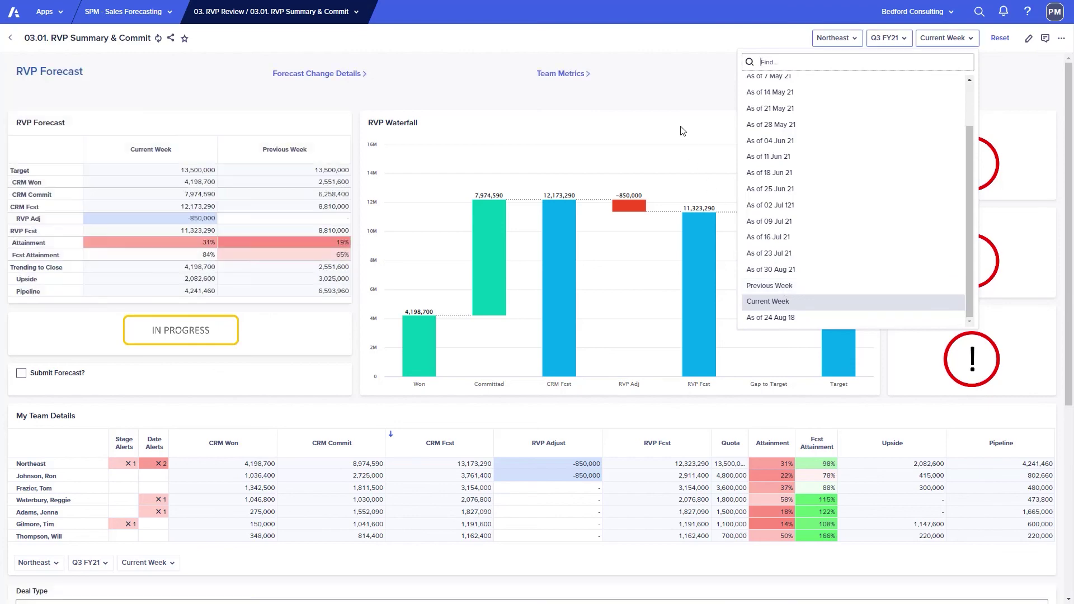
left_click(651, 94)
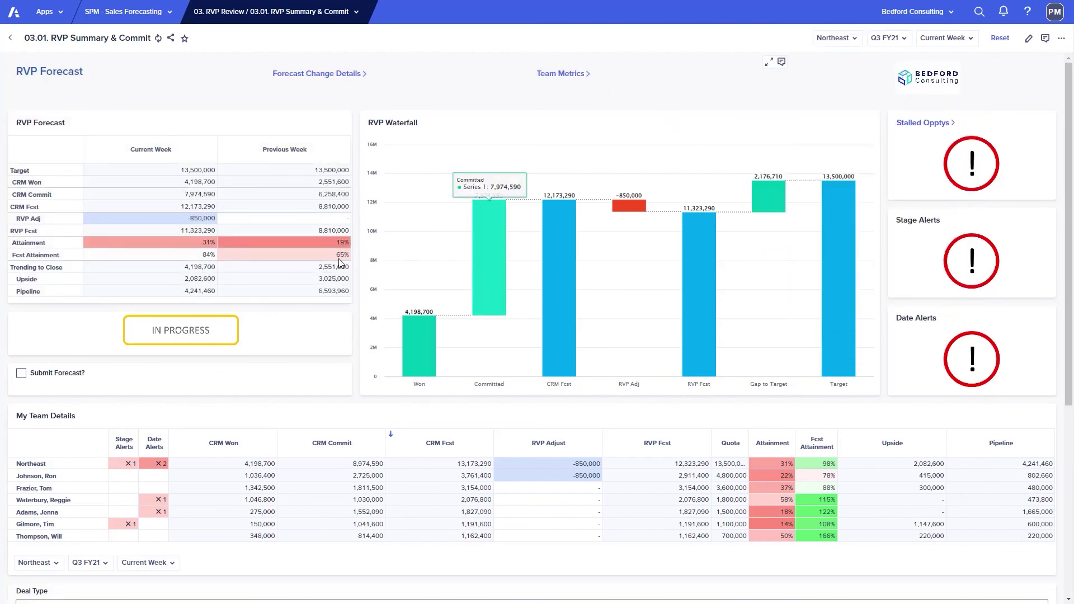
scroll(339, 266, "down", 2)
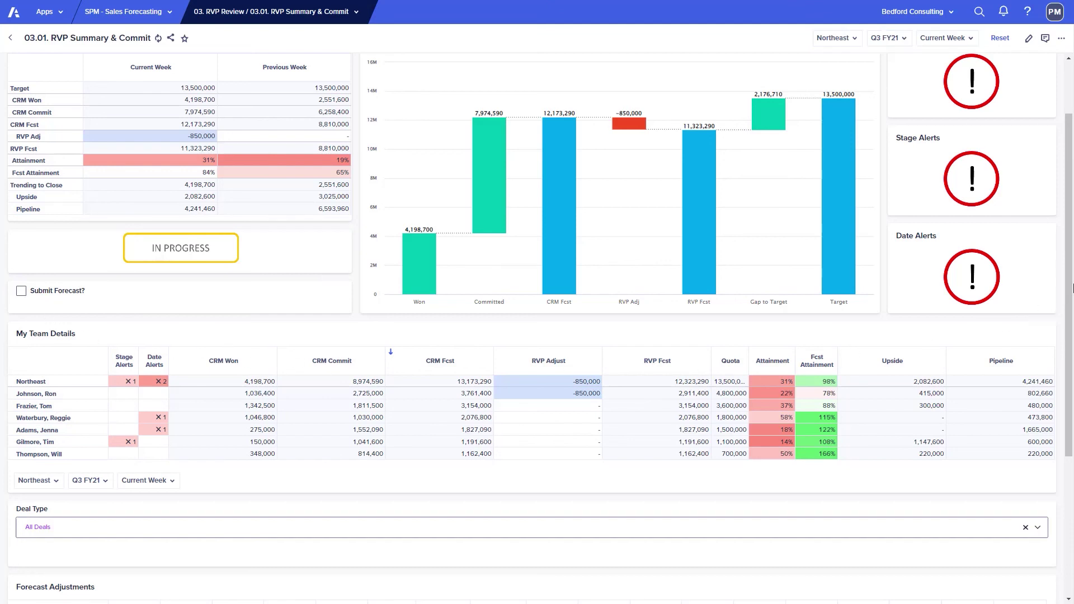
Pick the rep with 1,036,400 CRM Won in My Team Details to filter Forecast Adjustments to their deals
left_click_drag(1068, 298, 1068, 335)
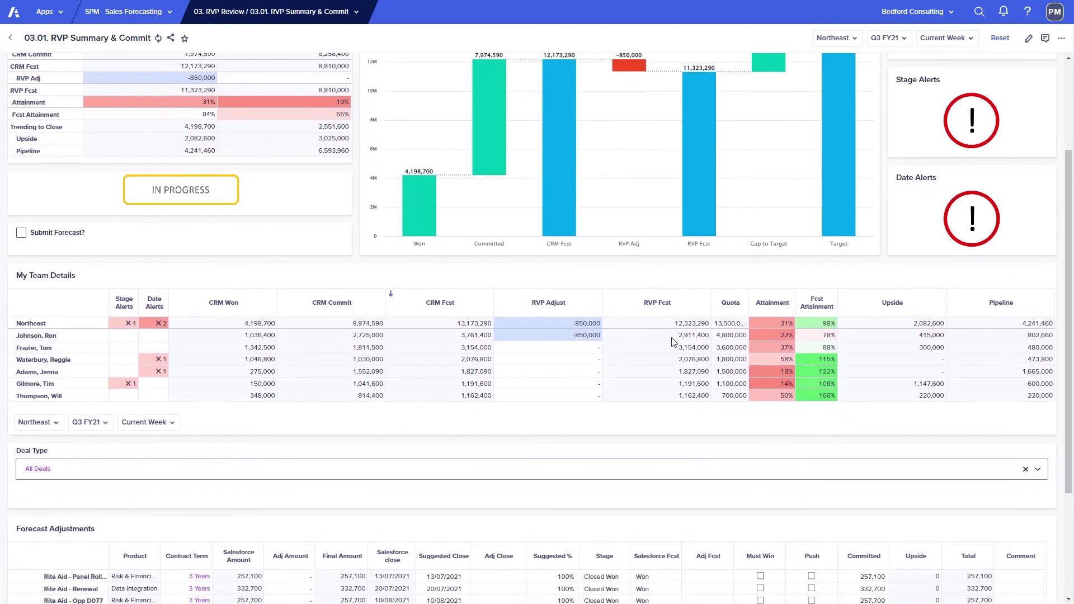
left_click(39, 335)
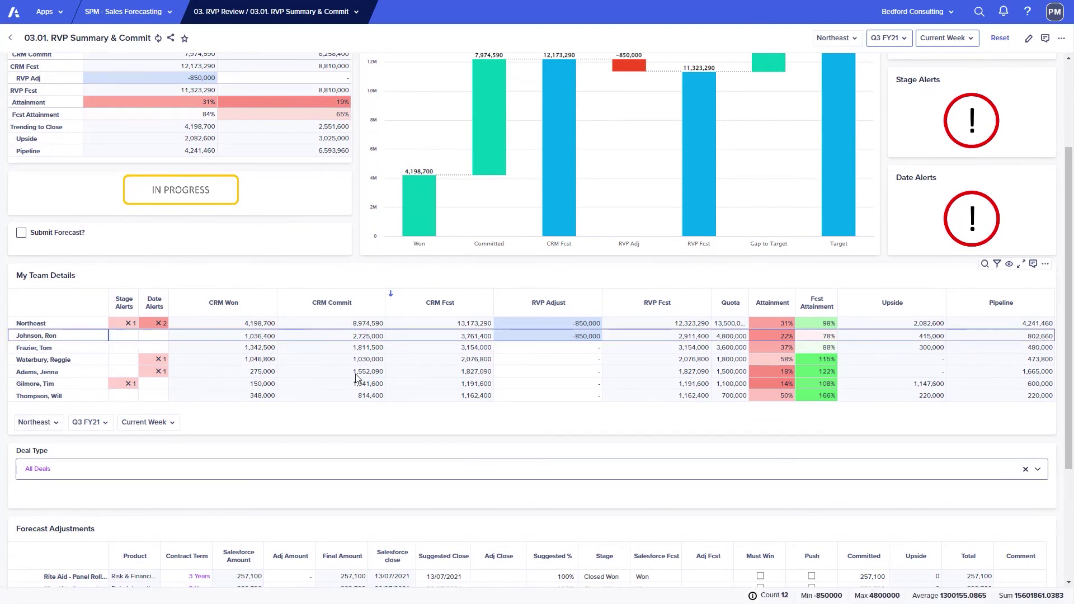
scroll(383, 312, "down", 1)
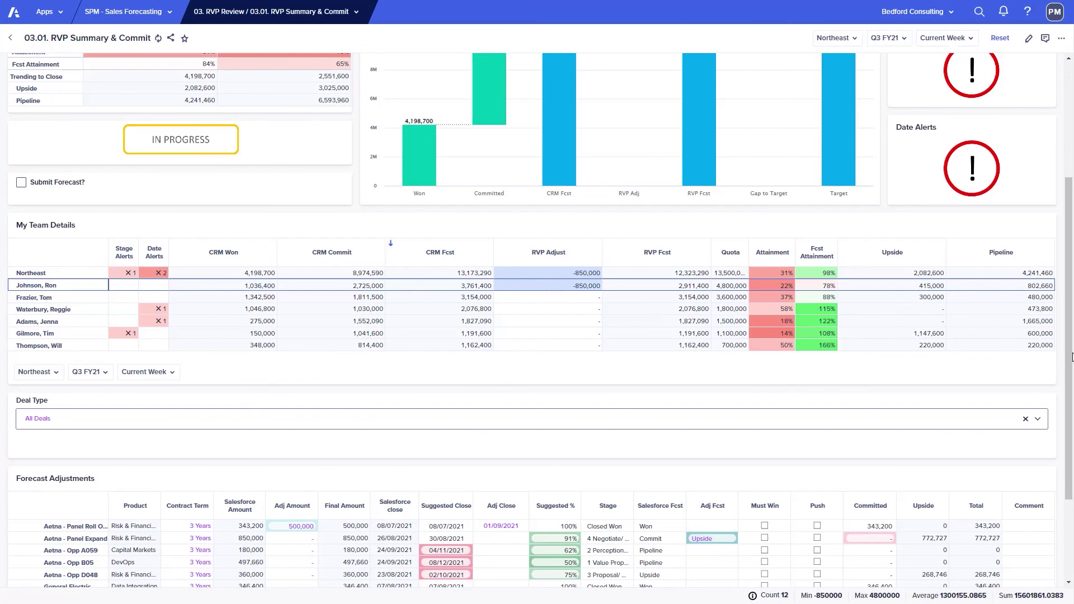
left_click_drag(1070, 354, 1069, 416)
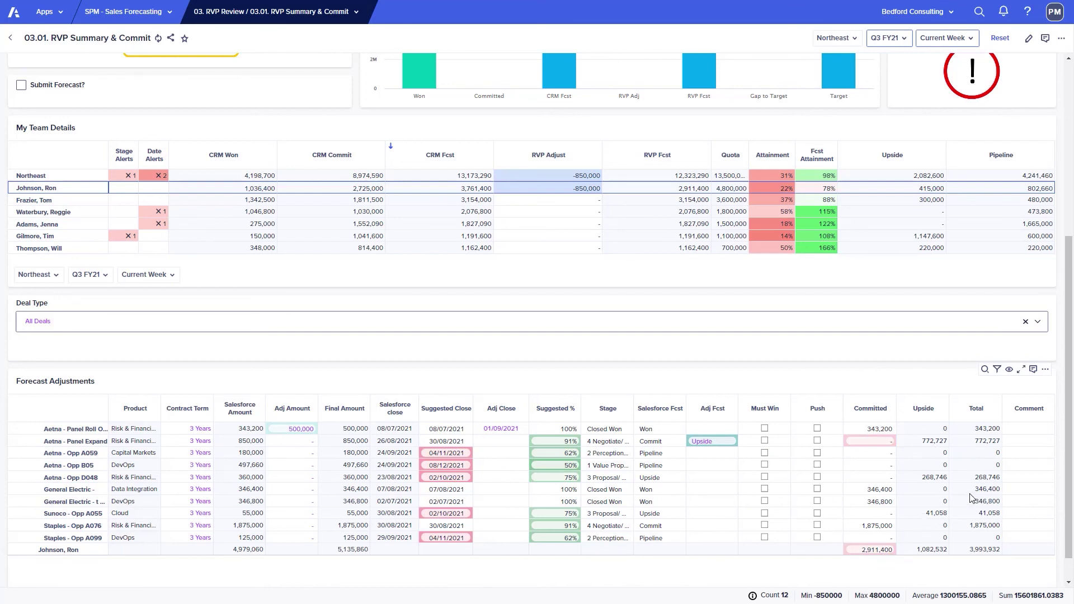
Open the breadcrumb navigation menu listing the 03. RVP Review pages
left_click(270, 15)
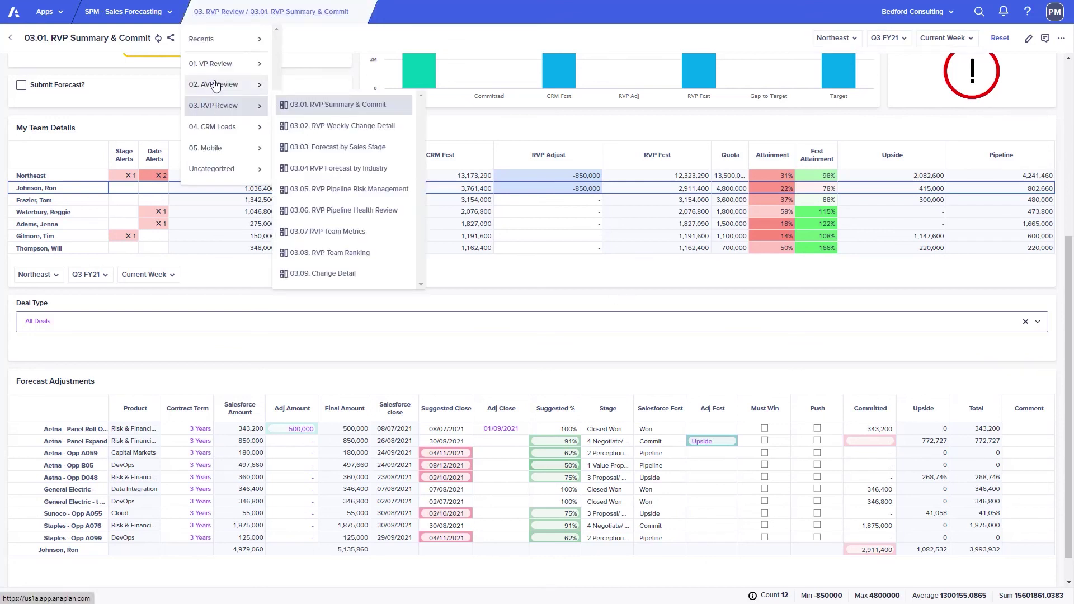